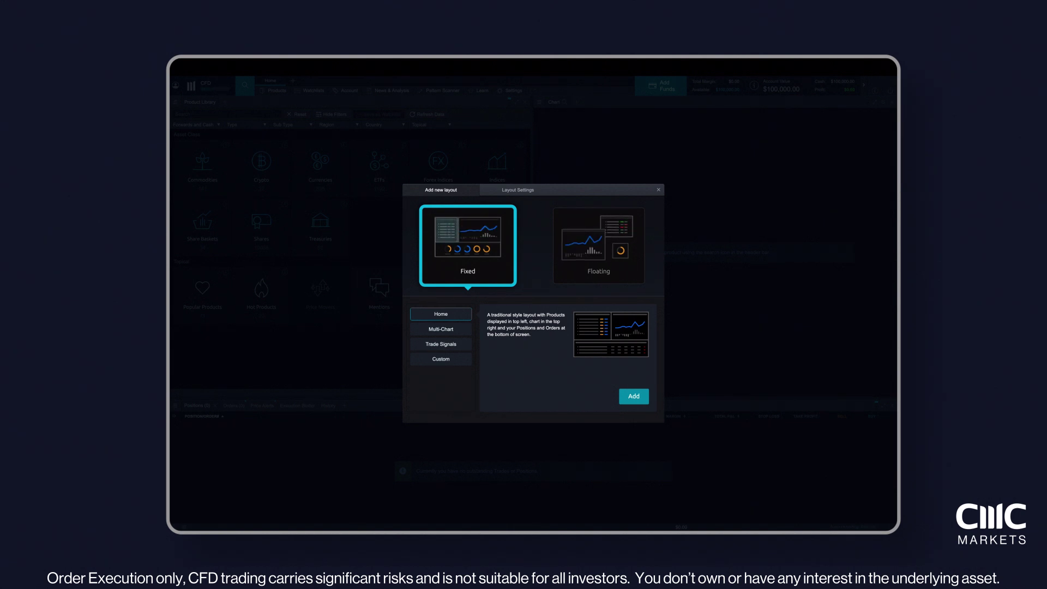
- Preview the Floating, Fixed, Multi-Chart, Trade Signals and Custom layouts, then view the Layout Settings themes
left_click(598, 245)
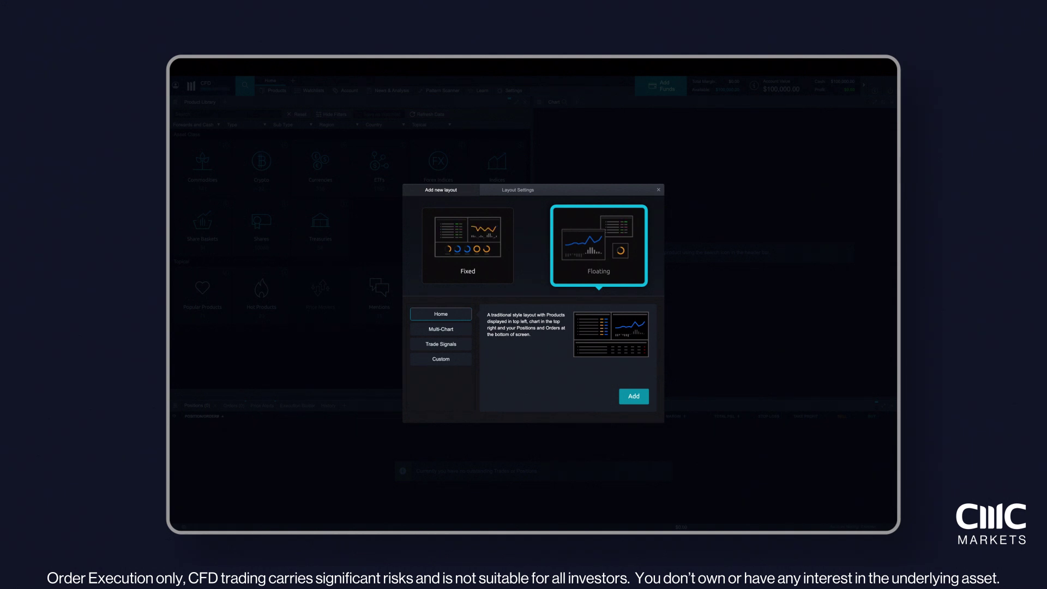
left_click(468, 246)
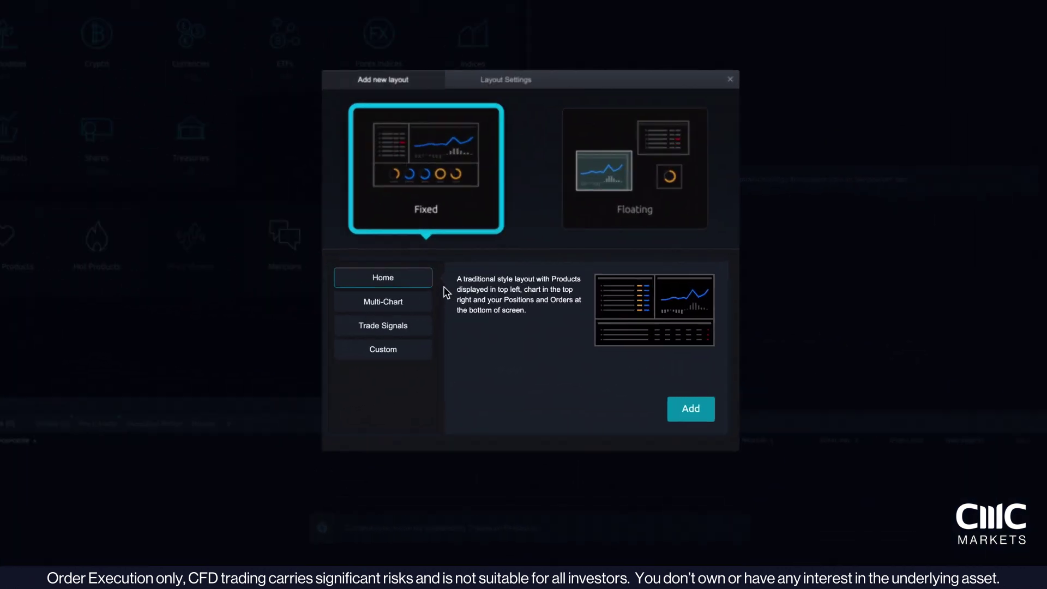
left_click(425, 302)
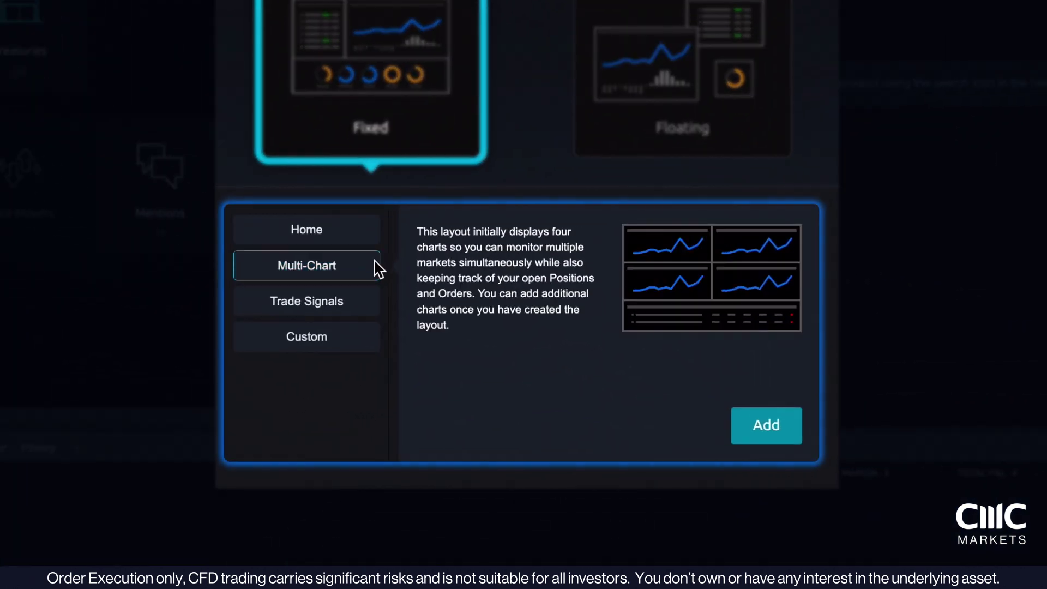
left_click(375, 303)
left_click(374, 333)
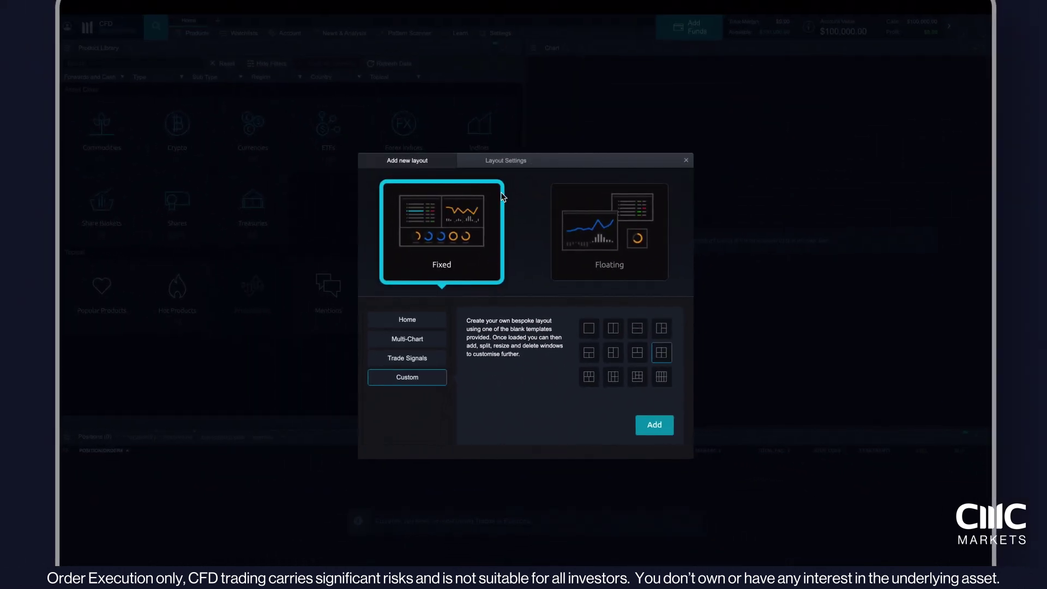
left_click(506, 166)
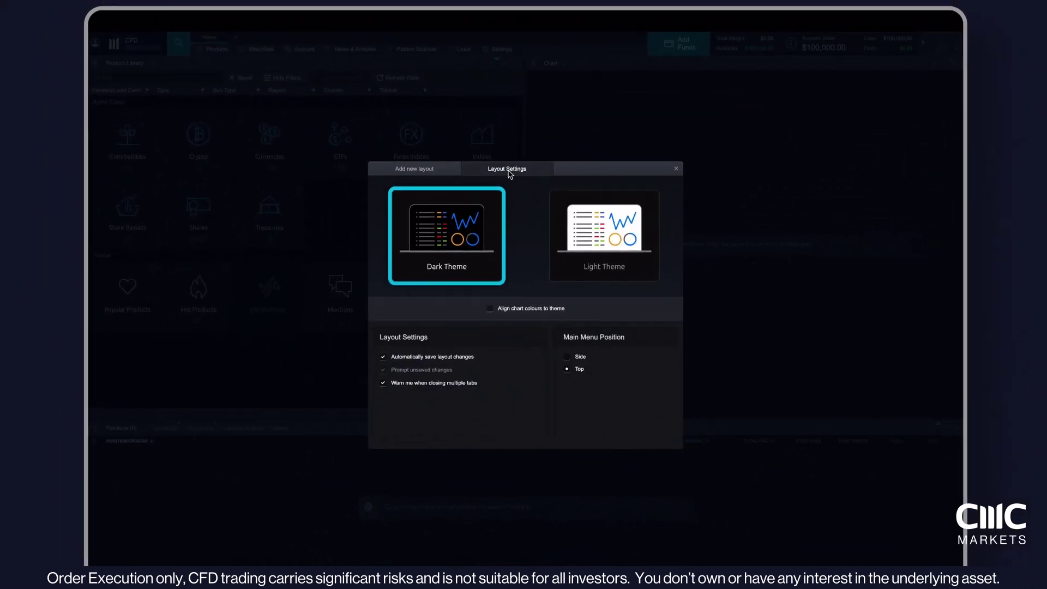
left_click(672, 171)
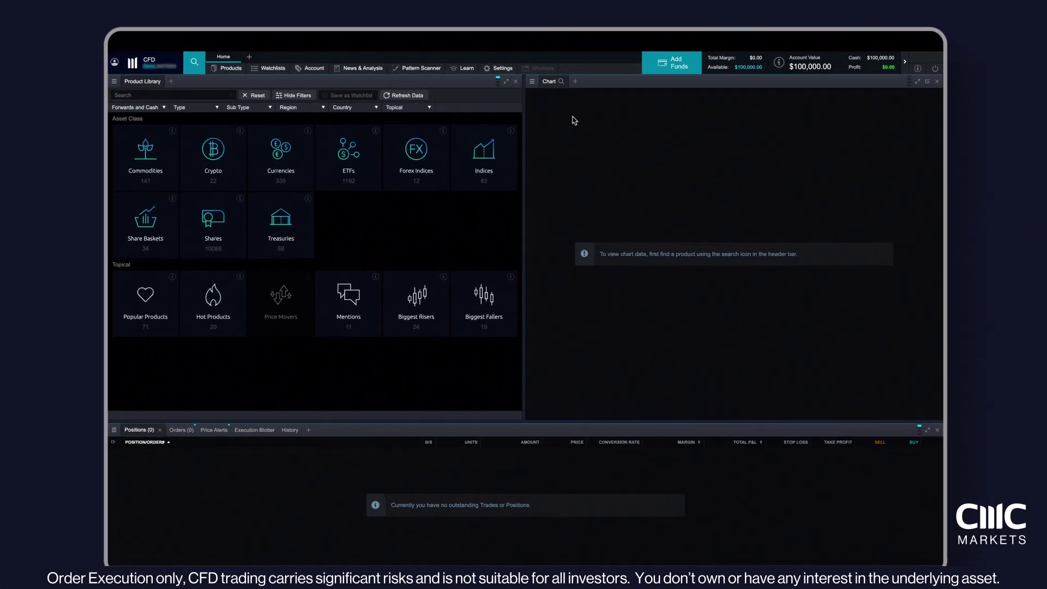
left_click(503, 68)
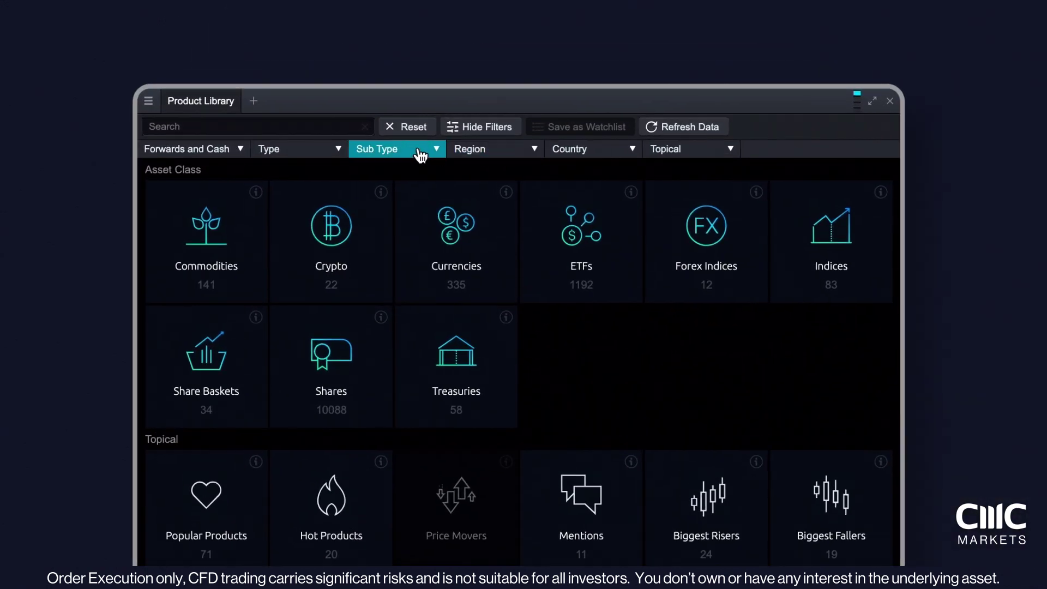
- Search the Product Library for WTI and chart Crude Oil West Texas - Cash
left_click(215, 125)
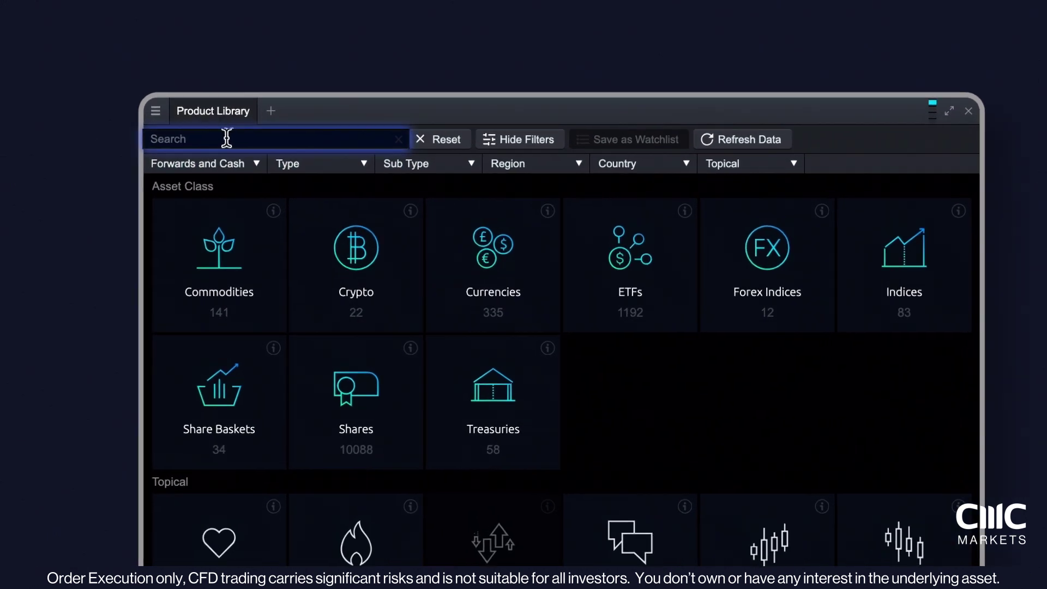
type("WTI")
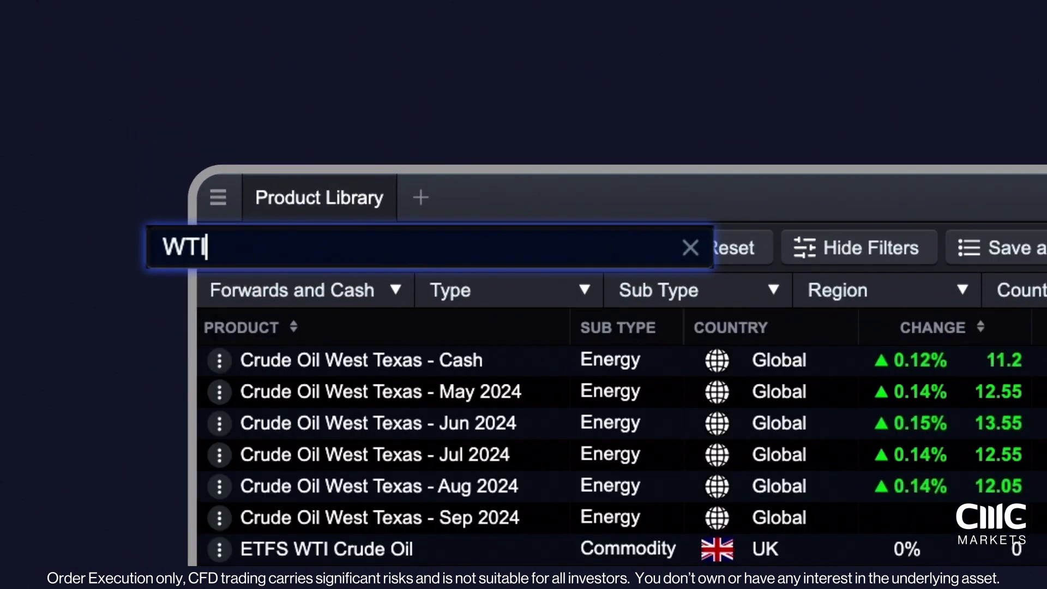
left_click(387, 364)
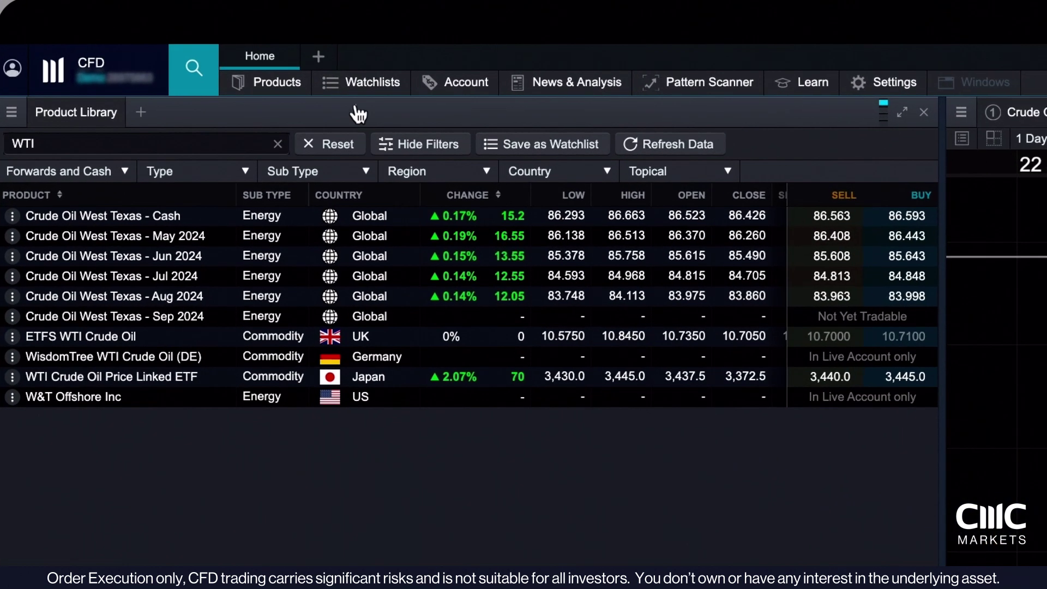
- Create a new watchlist and drag Crude Oil West Texas - Cash into Watchlist5
left_click(315, 92)
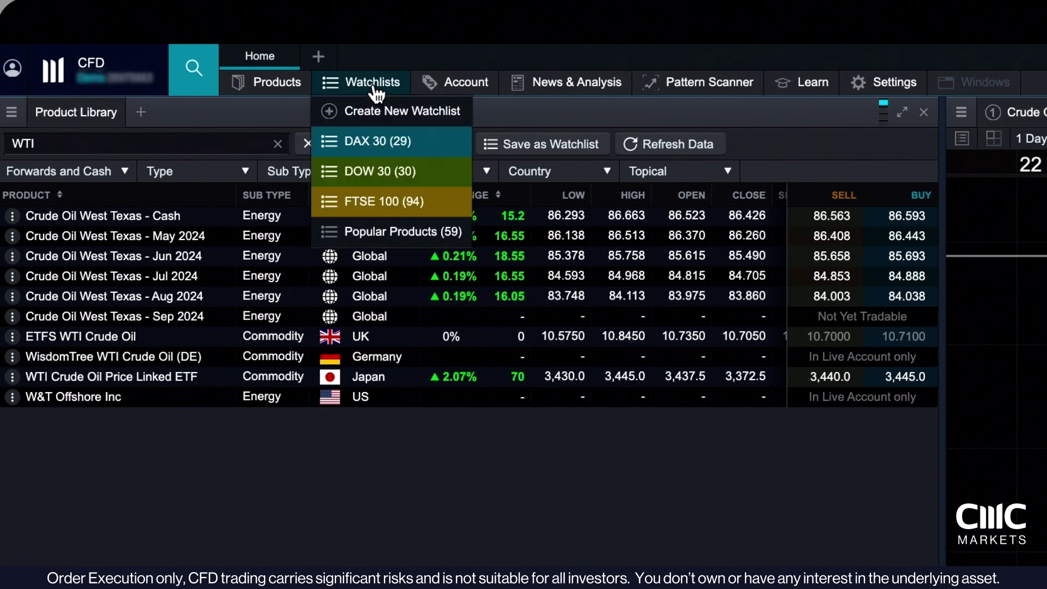
left_click(393, 116)
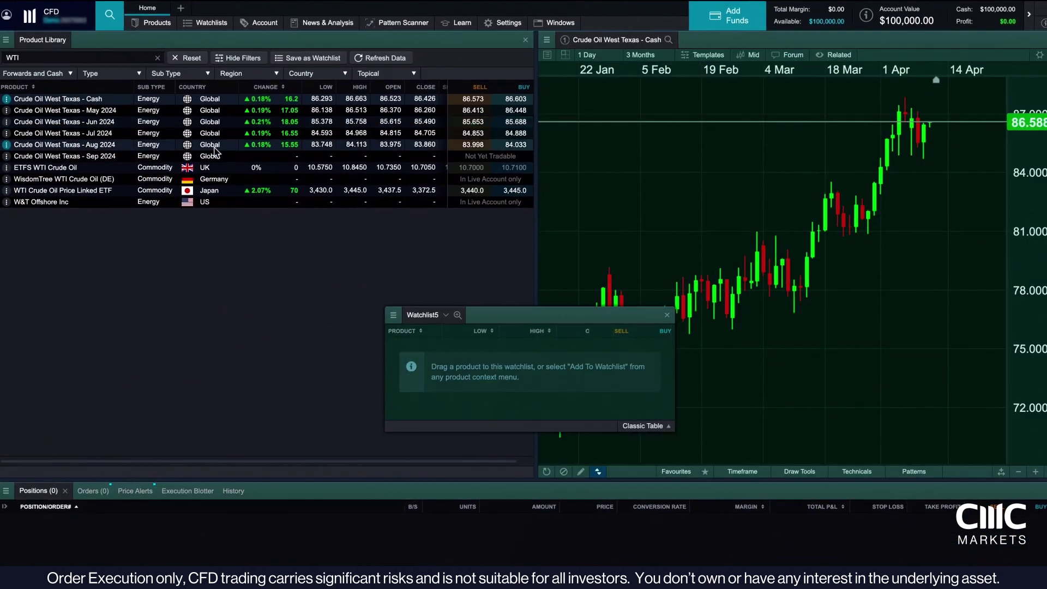
left_click_drag(214, 147, 518, 378)
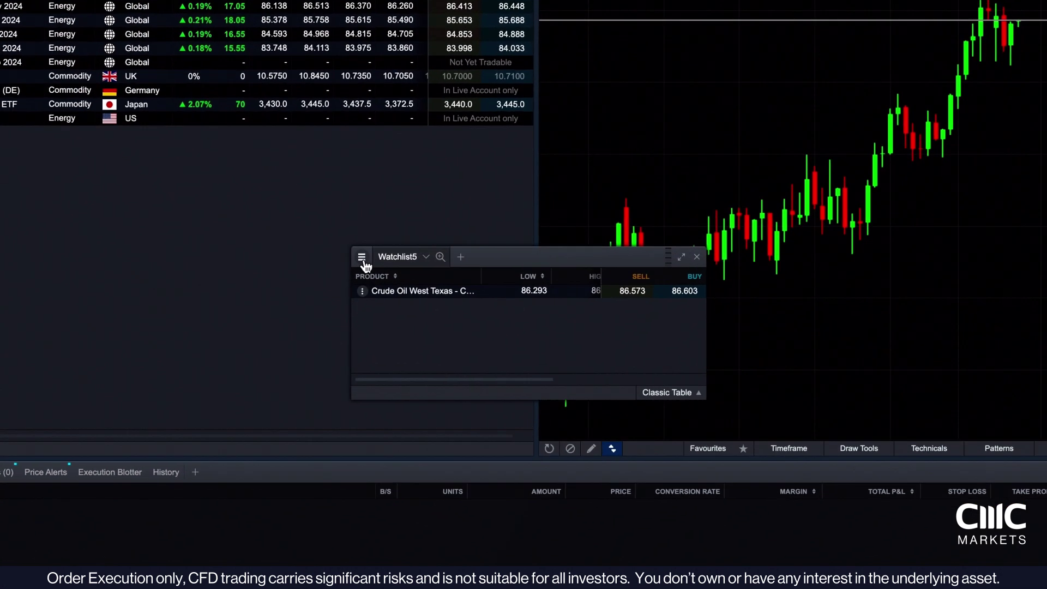
left_click(362, 257)
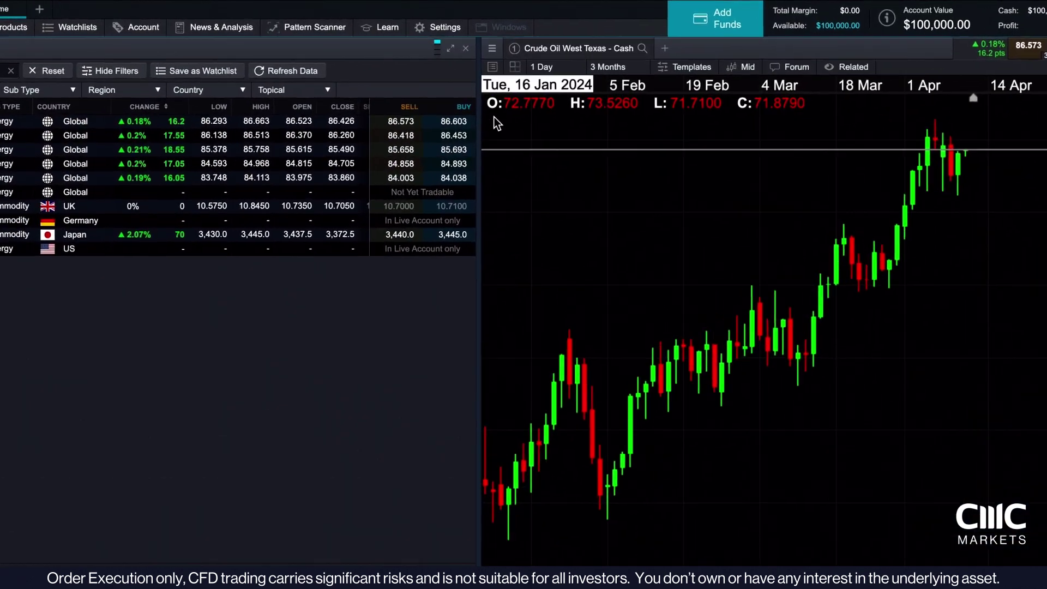
left_click(471, 52)
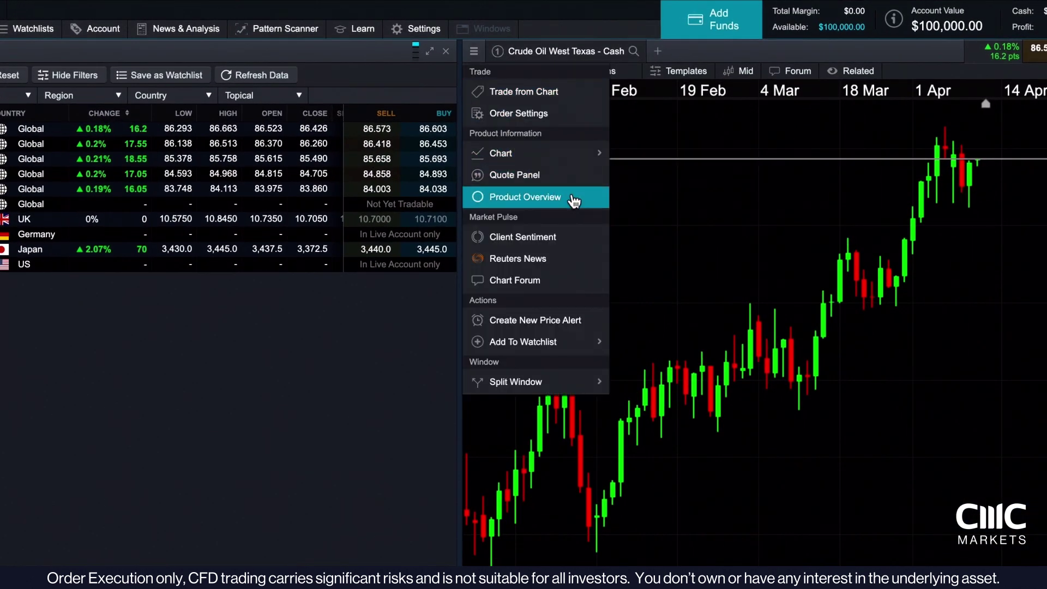
left_click(567, 201)
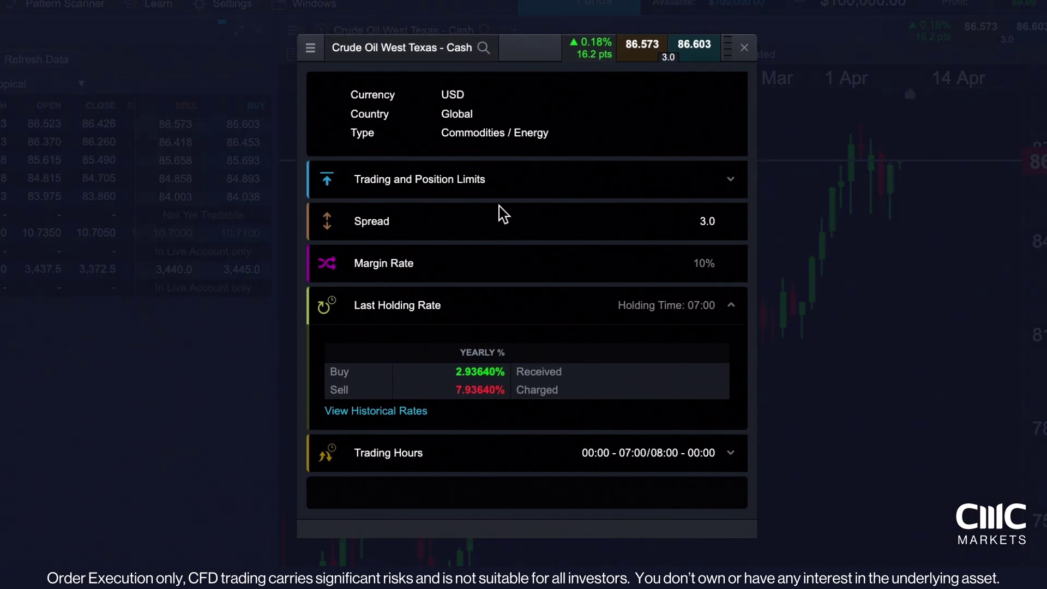
left_click(730, 191)
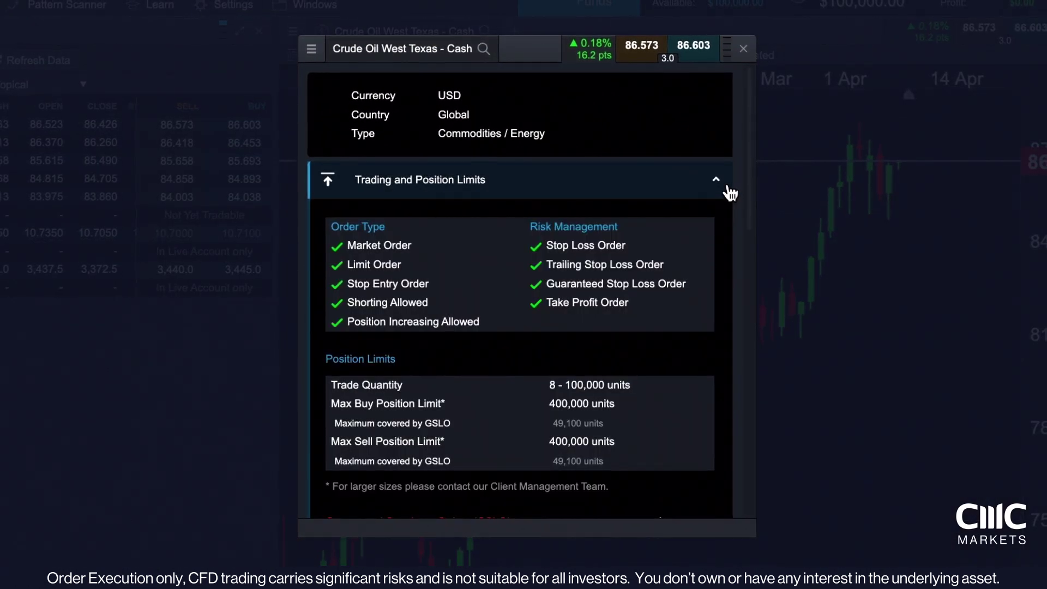
left_click(730, 192)
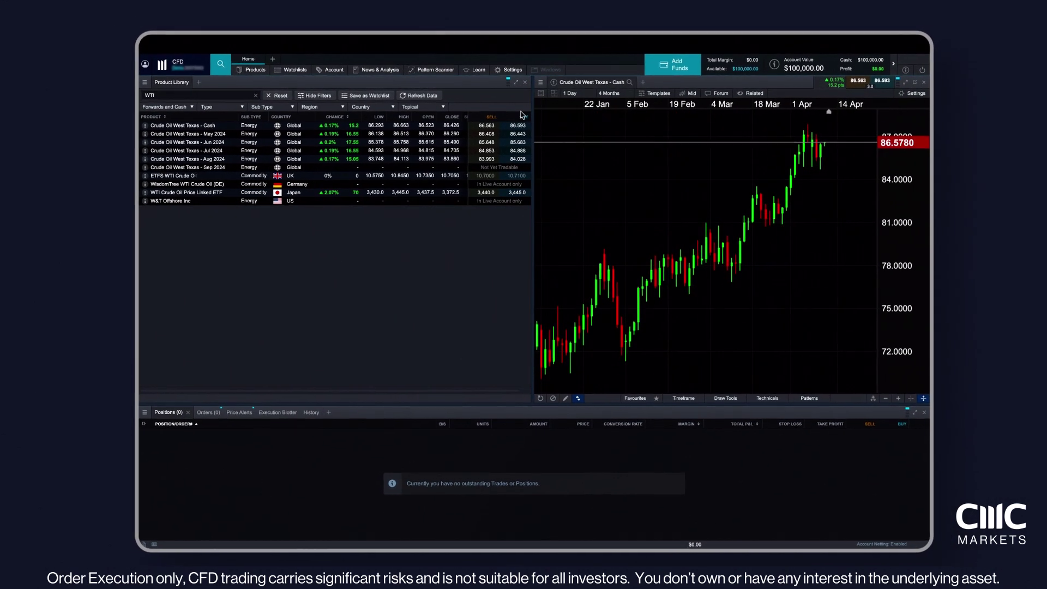
left_click(238, 135)
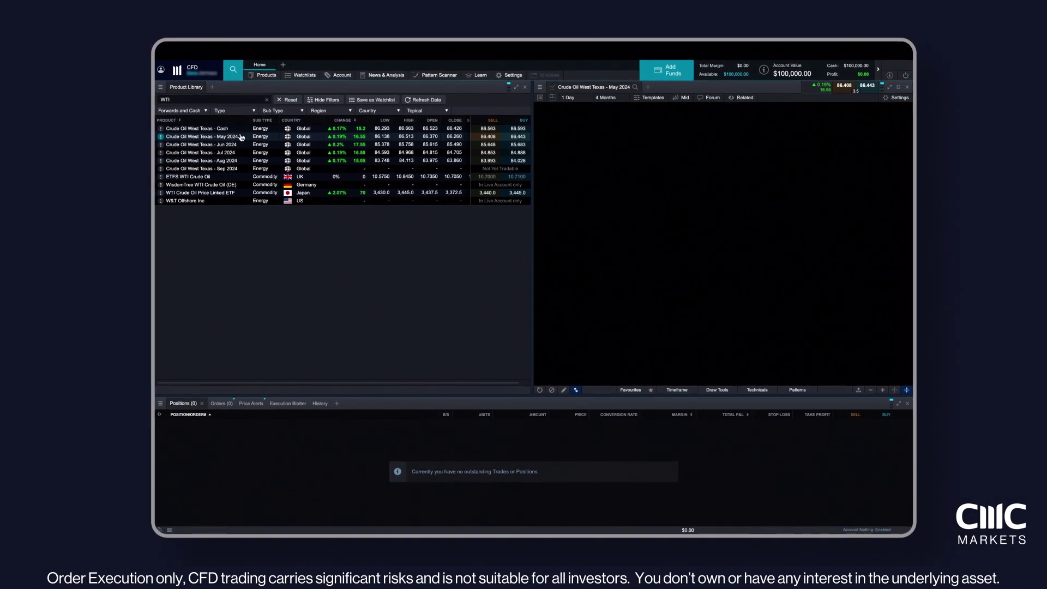
left_click(245, 146)
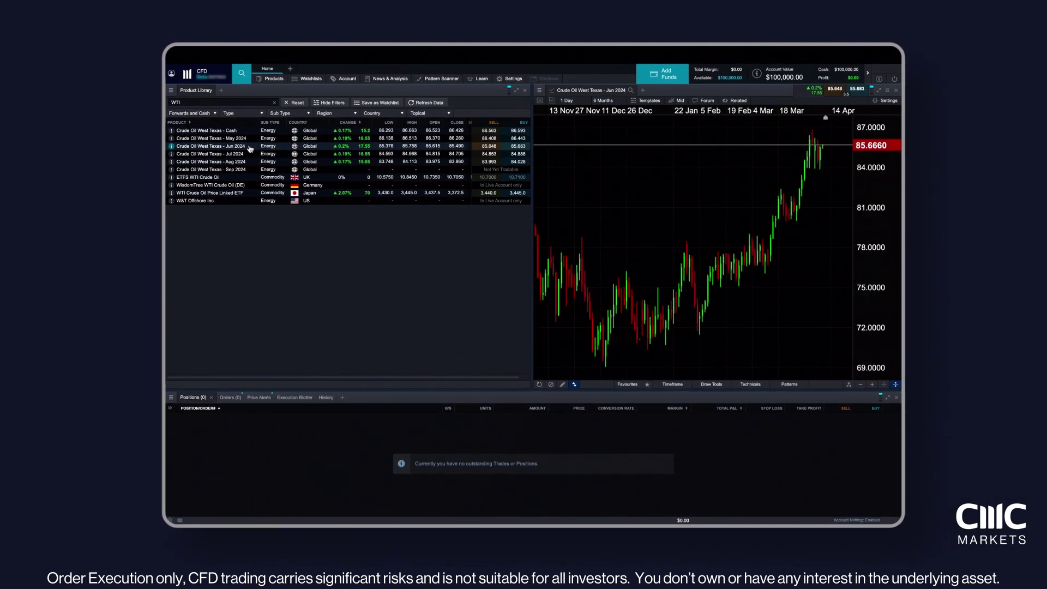
left_click(253, 132)
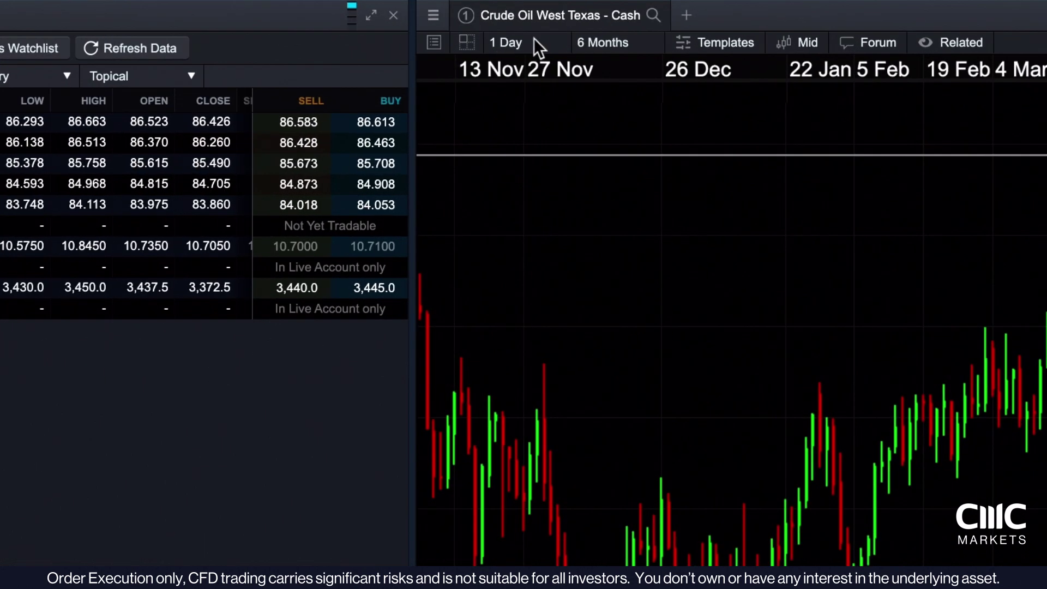
- Browse the interval, template and chart-type menus, then switch the candles from Mid to Sell prices
left_click(534, 41)
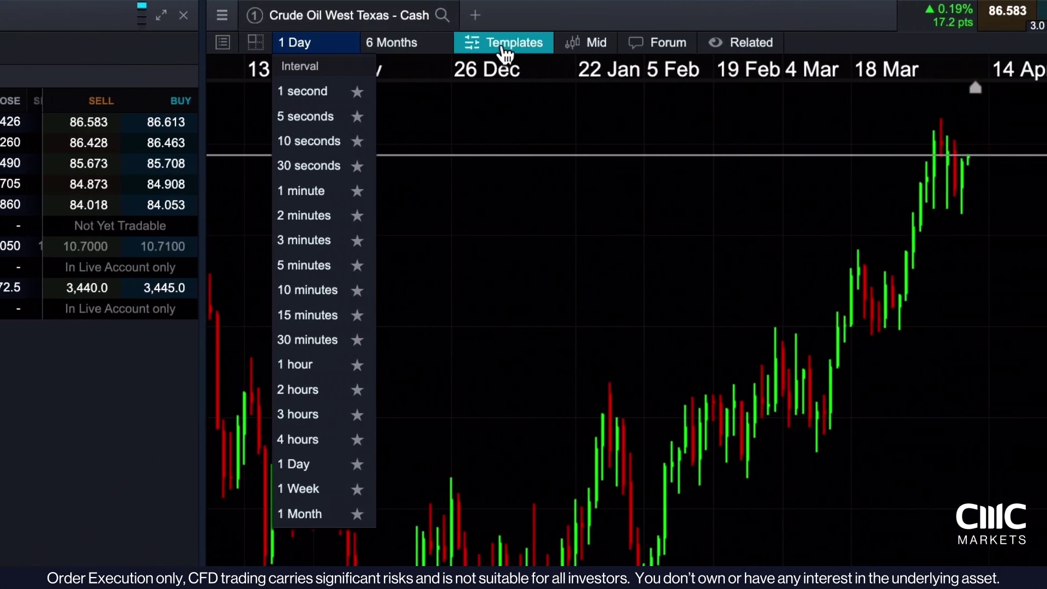
left_click(488, 44)
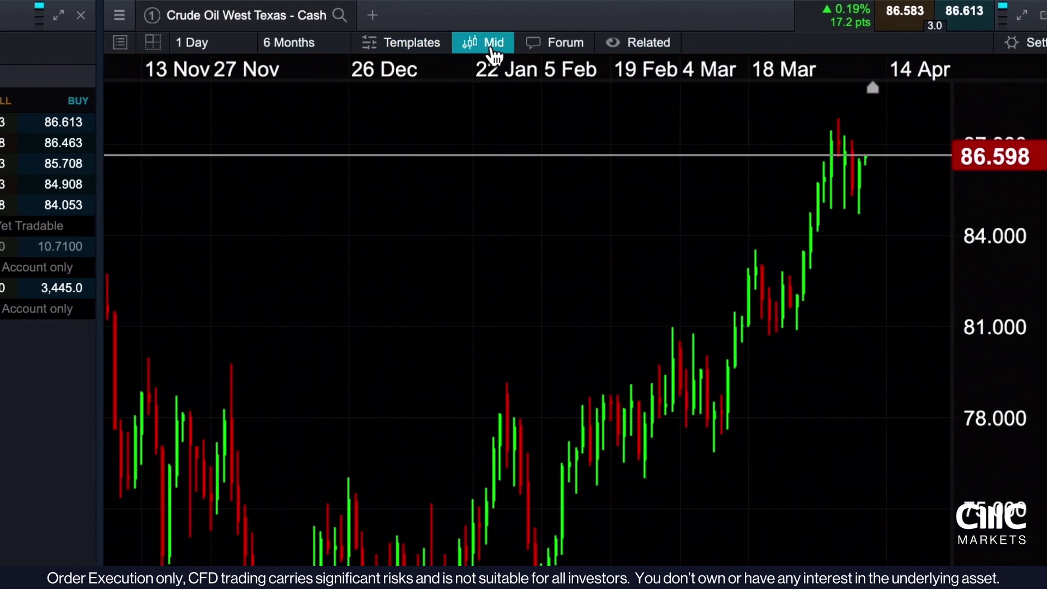
left_click(493, 56)
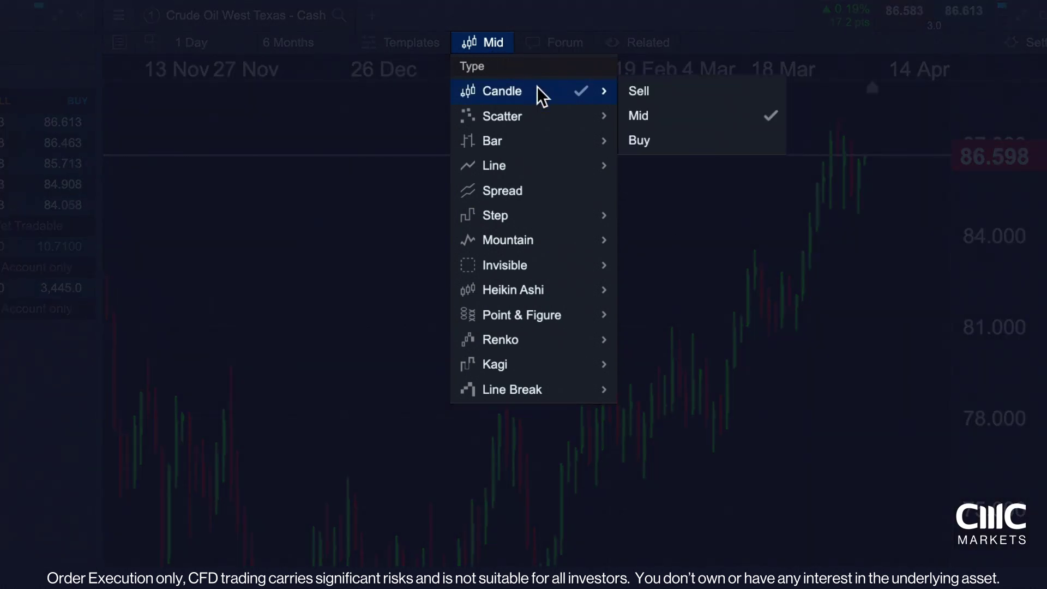
mouse_move(555, 160)
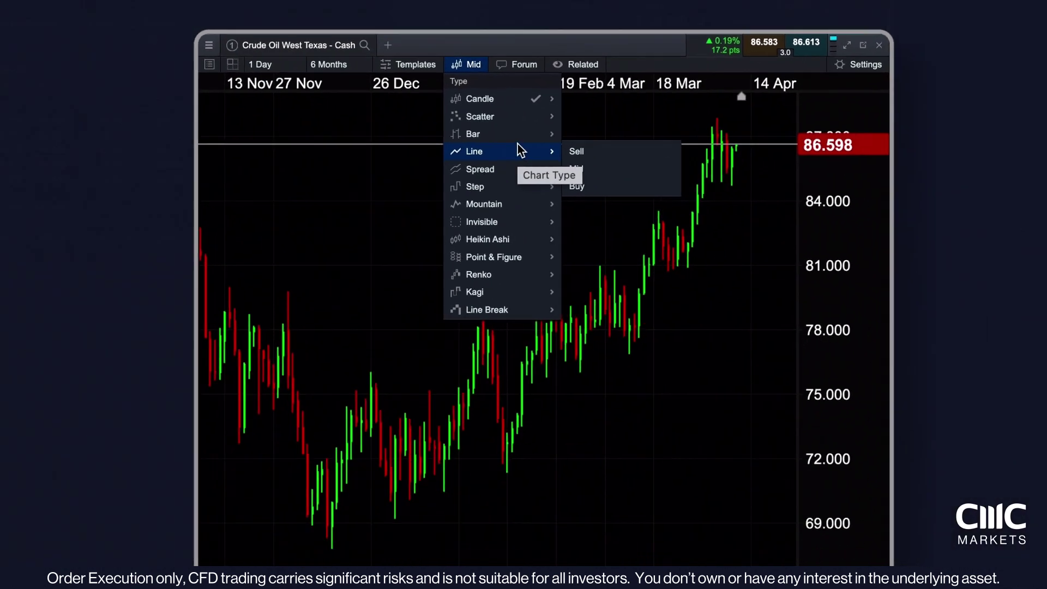
mouse_move(534, 99)
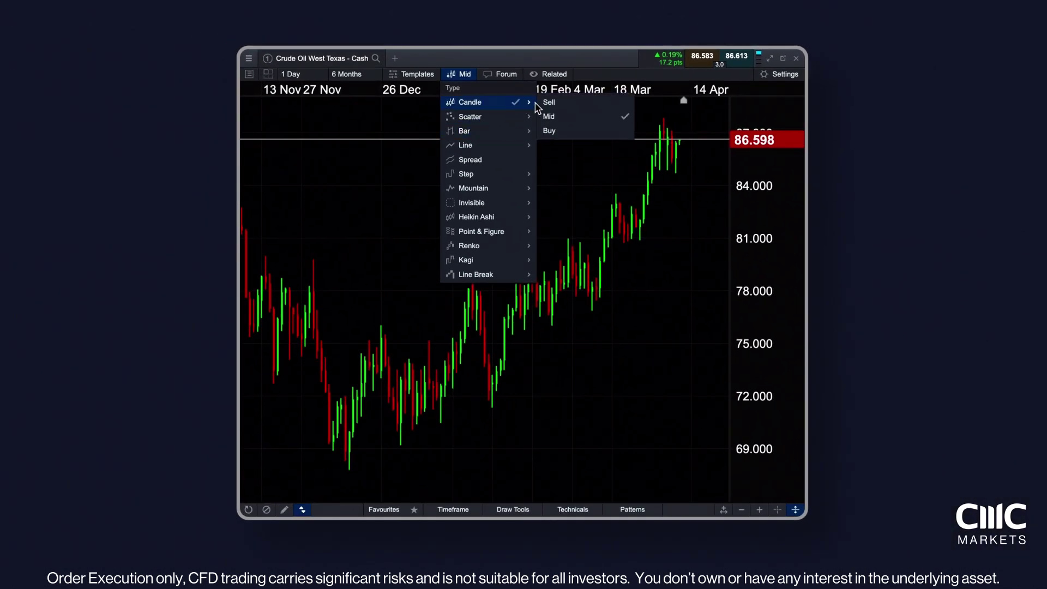
left_click(557, 118)
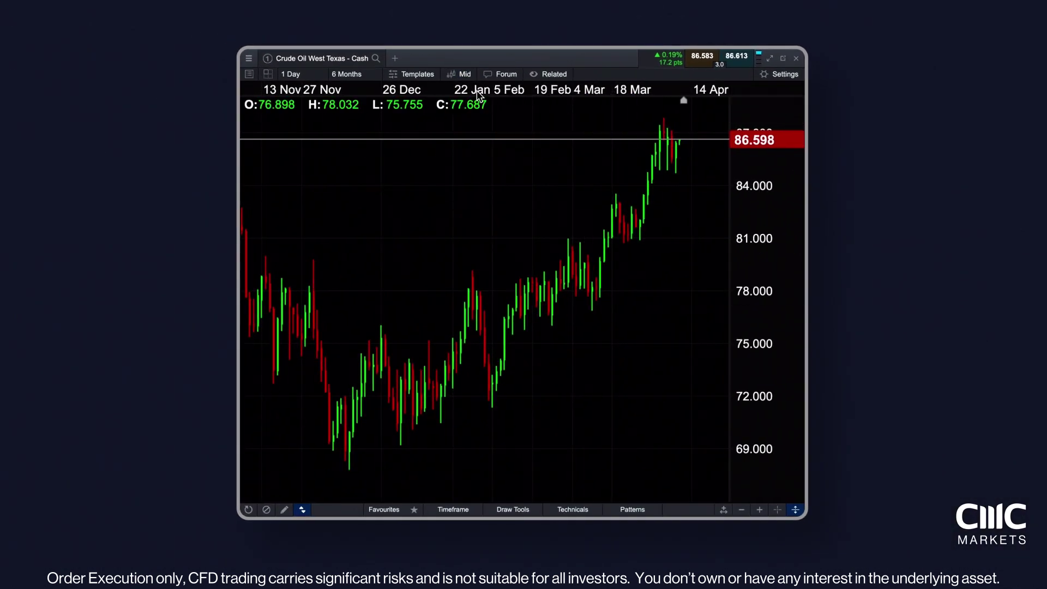
left_click(463, 77)
mouse_move(472, 105)
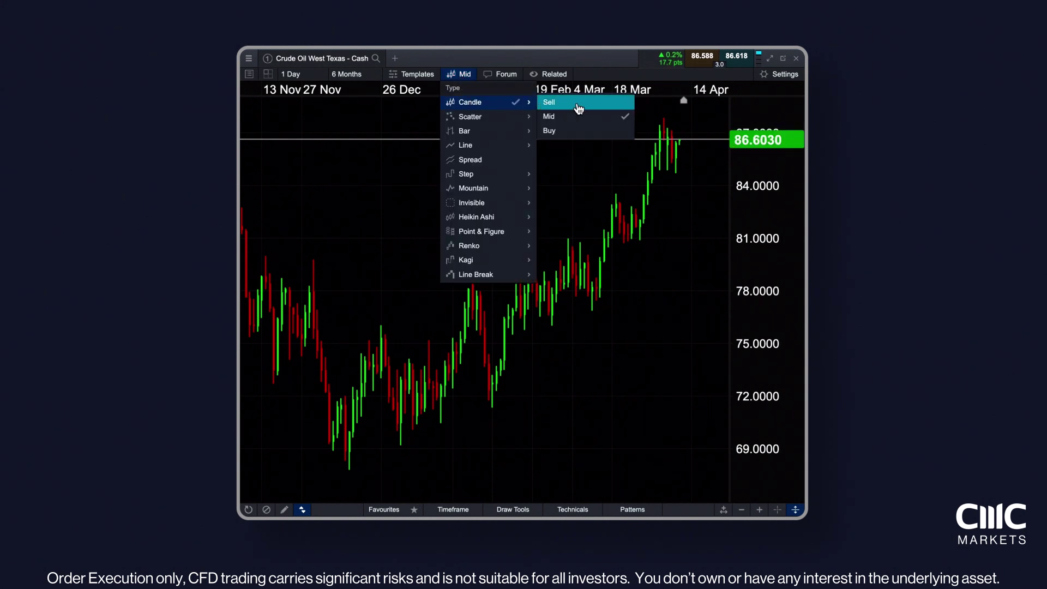
left_click(580, 108)
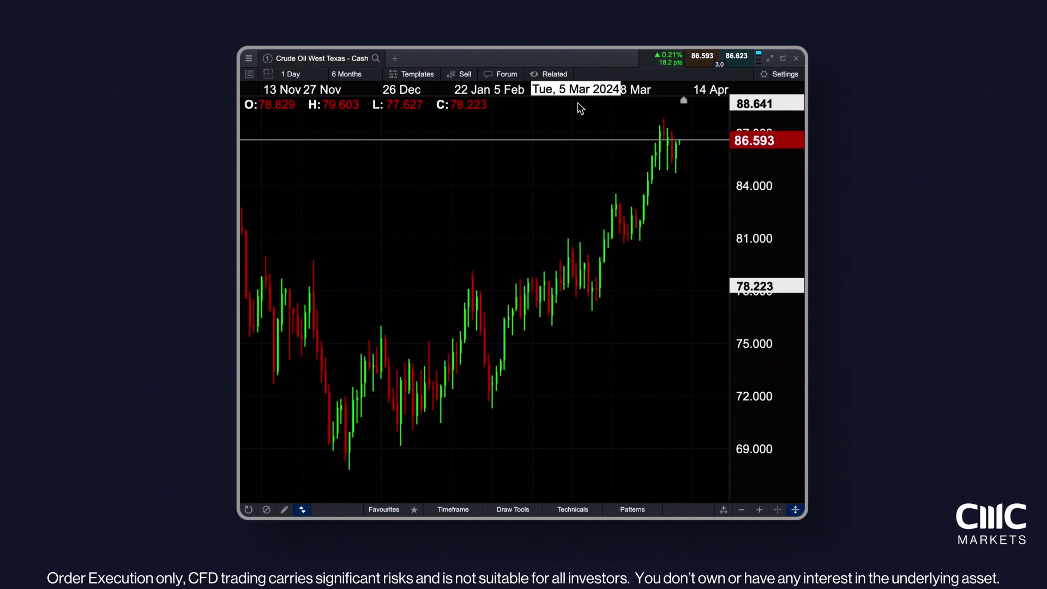
- Choose the Spread chart type and change the interval from 1 Day to 1 minute
left_click(471, 77)
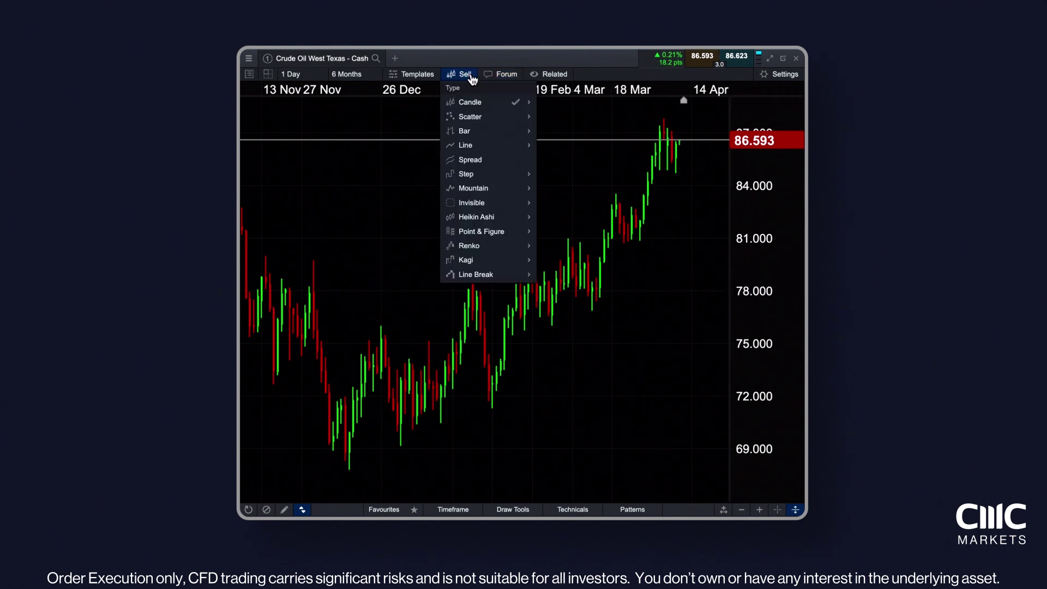
left_click(506, 164)
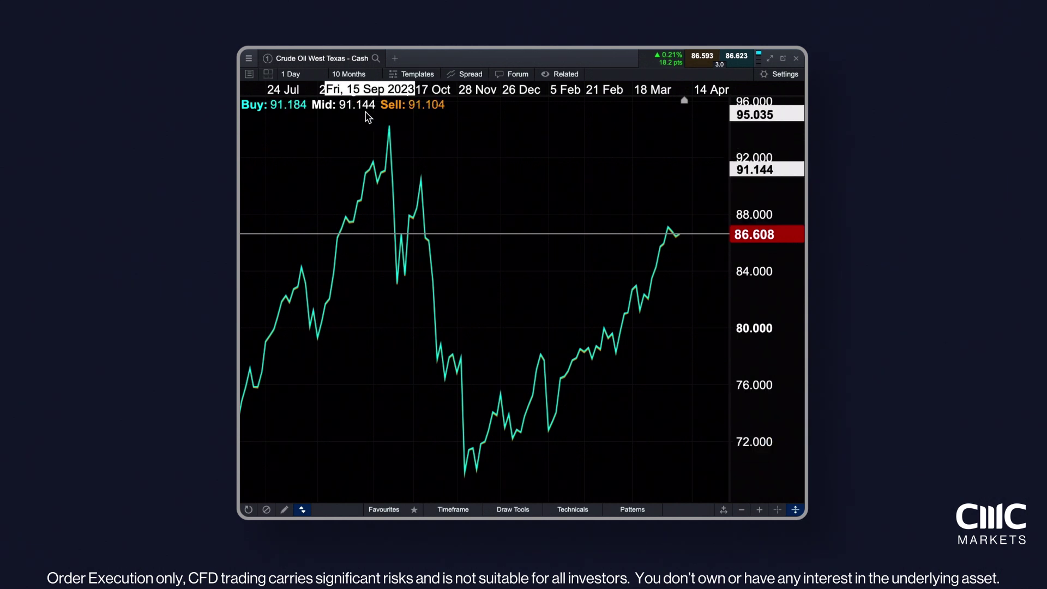
left_click(322, 81)
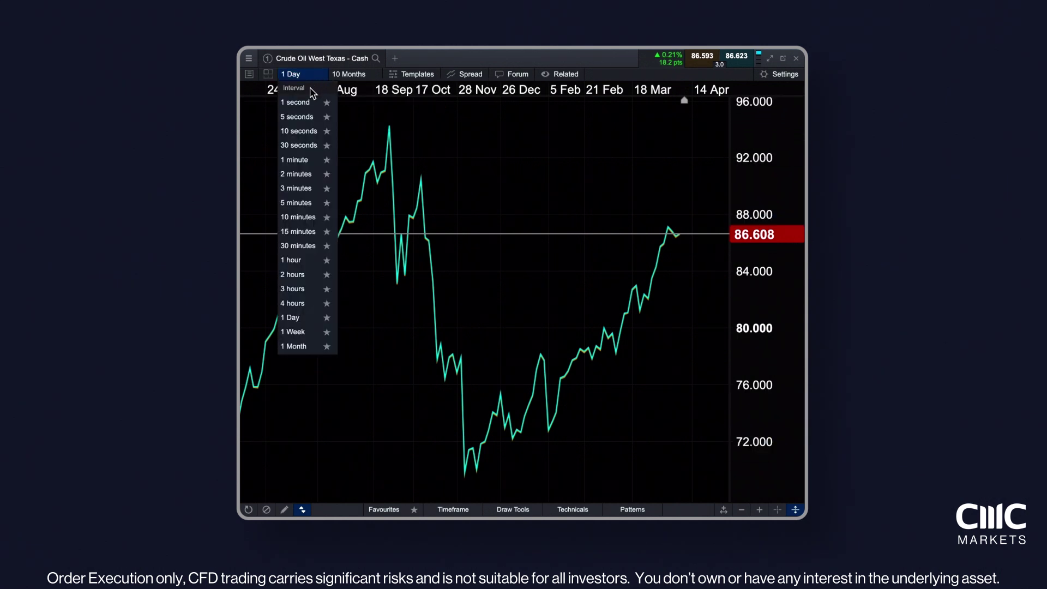
left_click(313, 160)
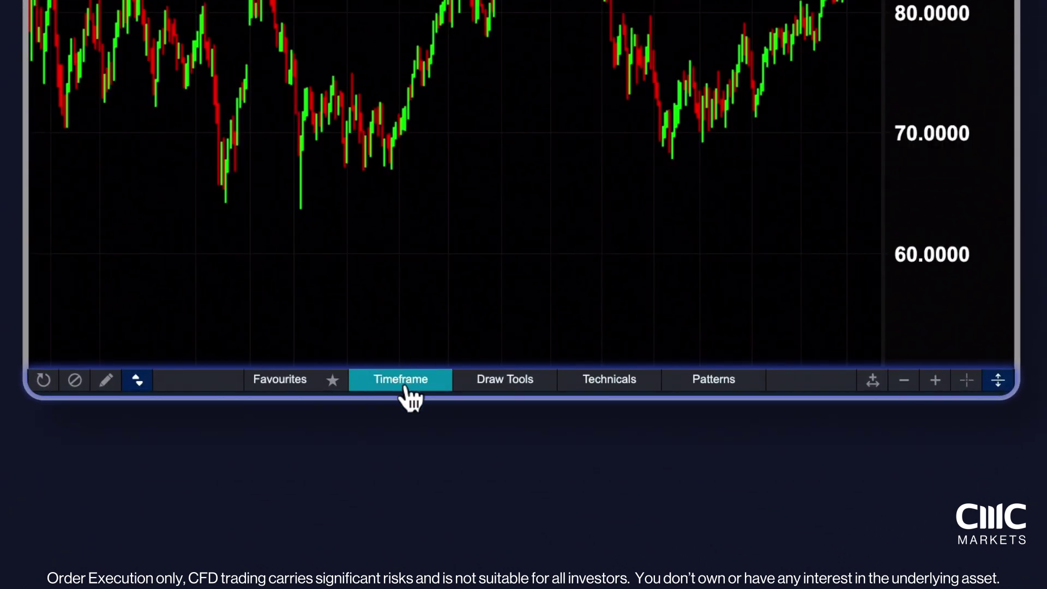
- Pan the chart with the Timeframe navigator and draw an S/R line at 66.4150
left_click(405, 387)
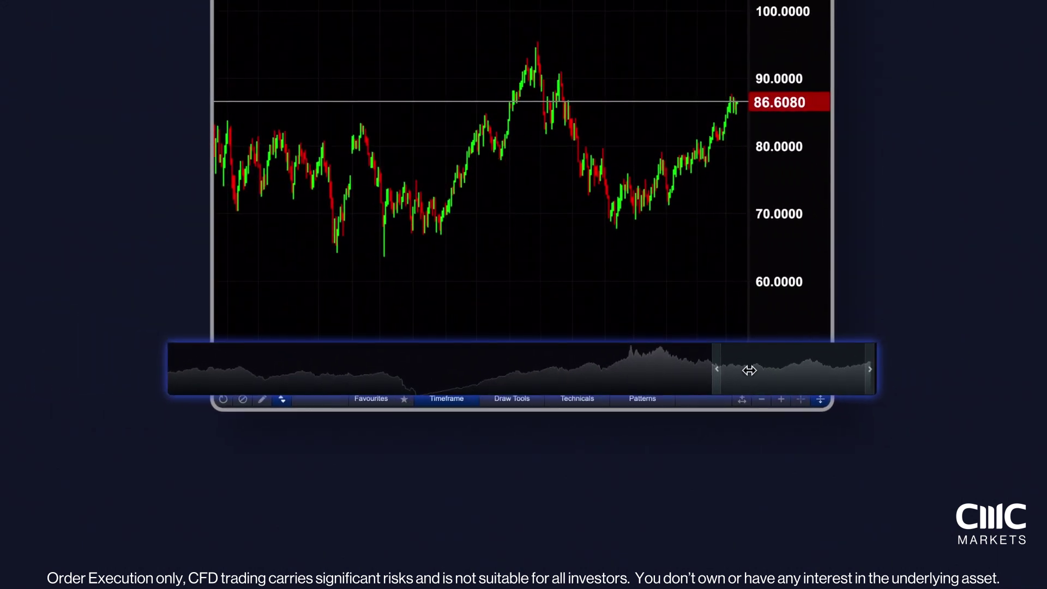
mouse_move(791, 372)
left_mouse_down()
mouse_move(736, 377)
mouse_move(802, 374)
left_mouse_up()
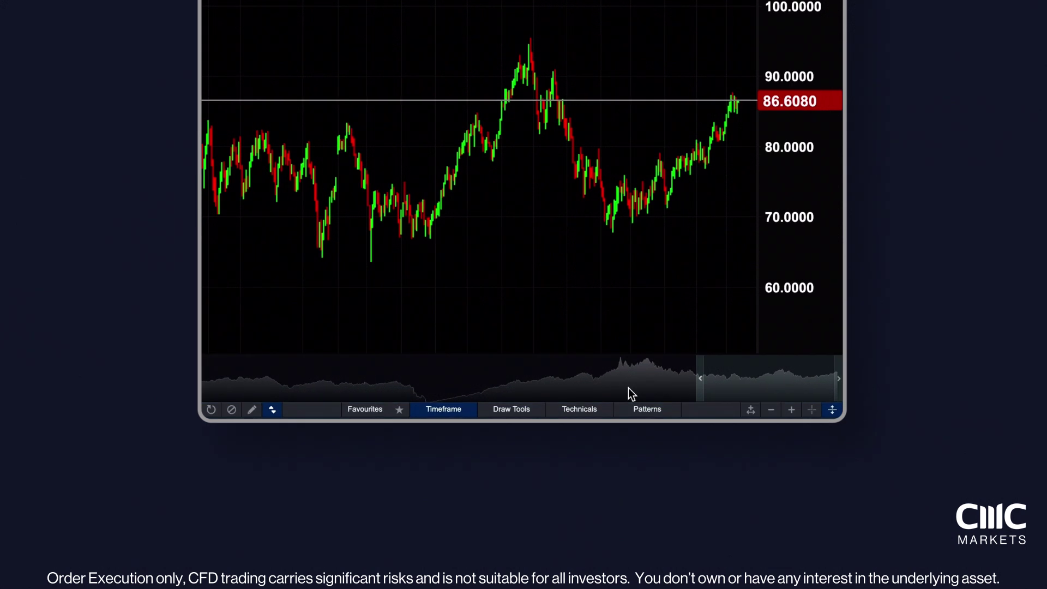
left_click(518, 412)
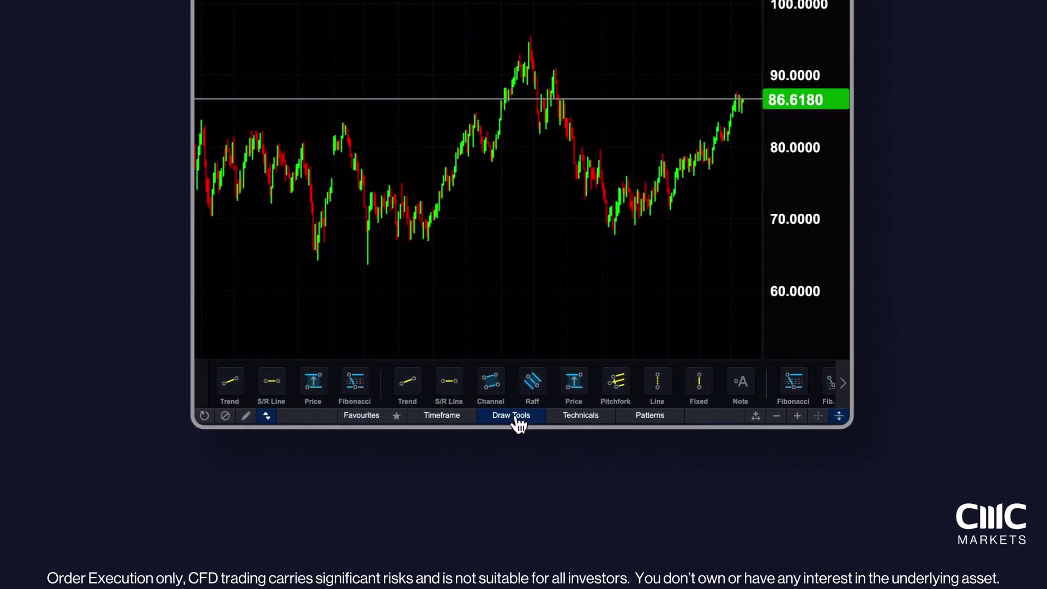
left_click(449, 383)
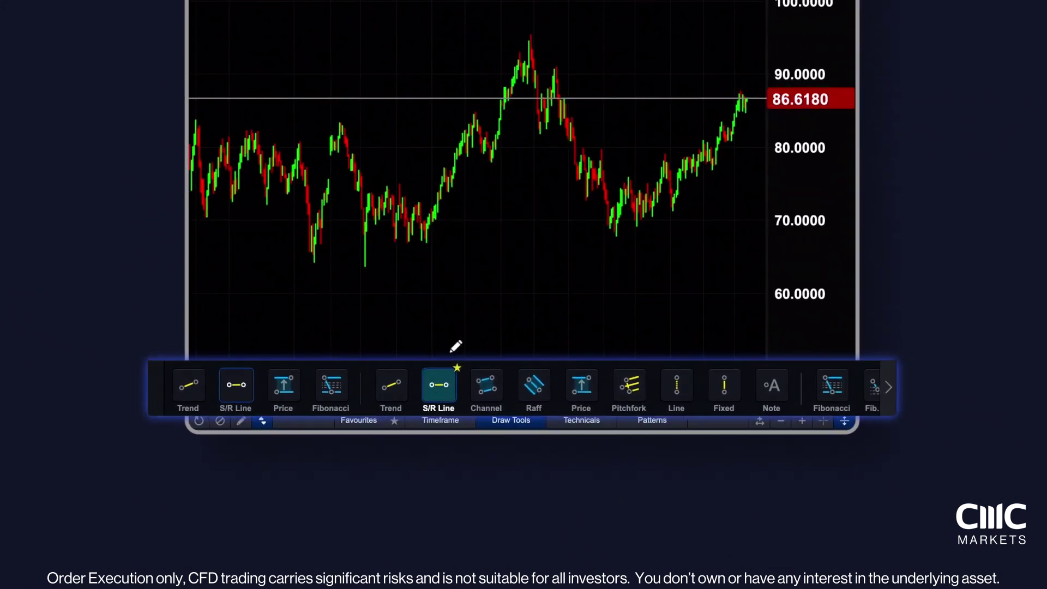
left_click(423, 247)
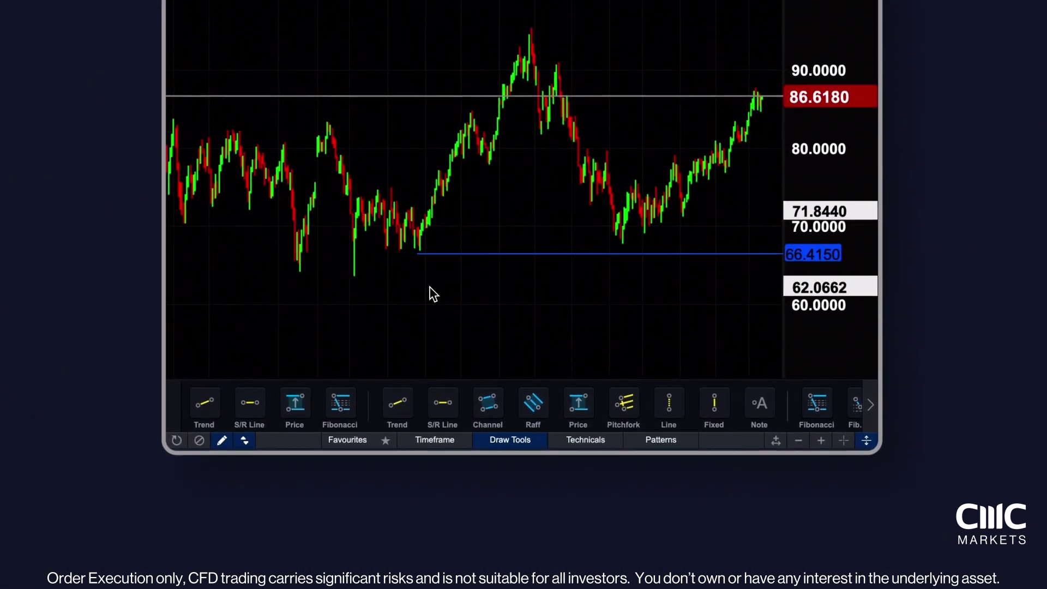
- Add SMA and EMA overlays plus an RSI study pane from Technicals
left_click(582, 443)
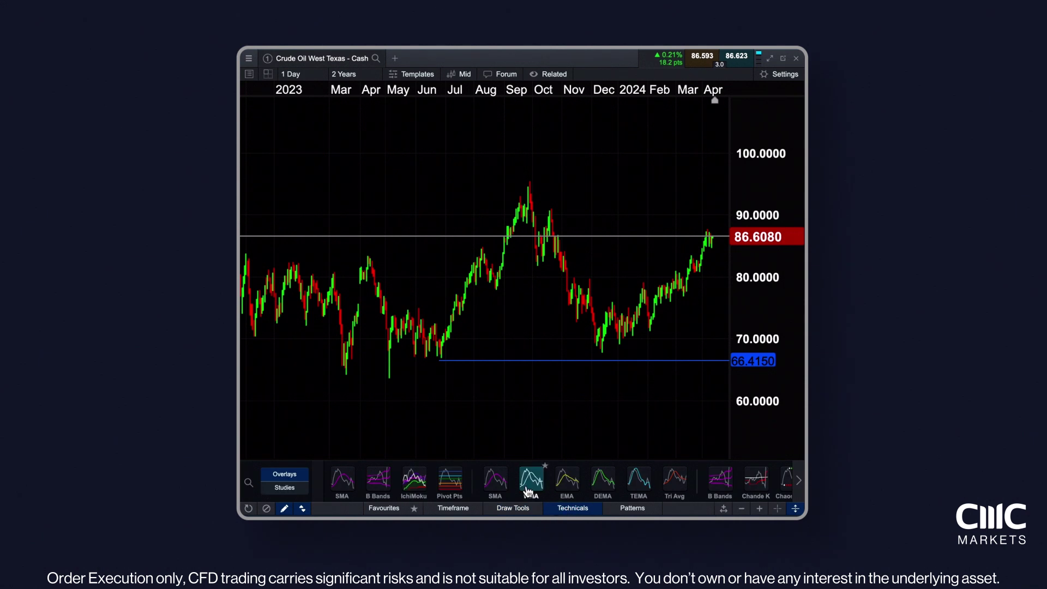
left_click(496, 485)
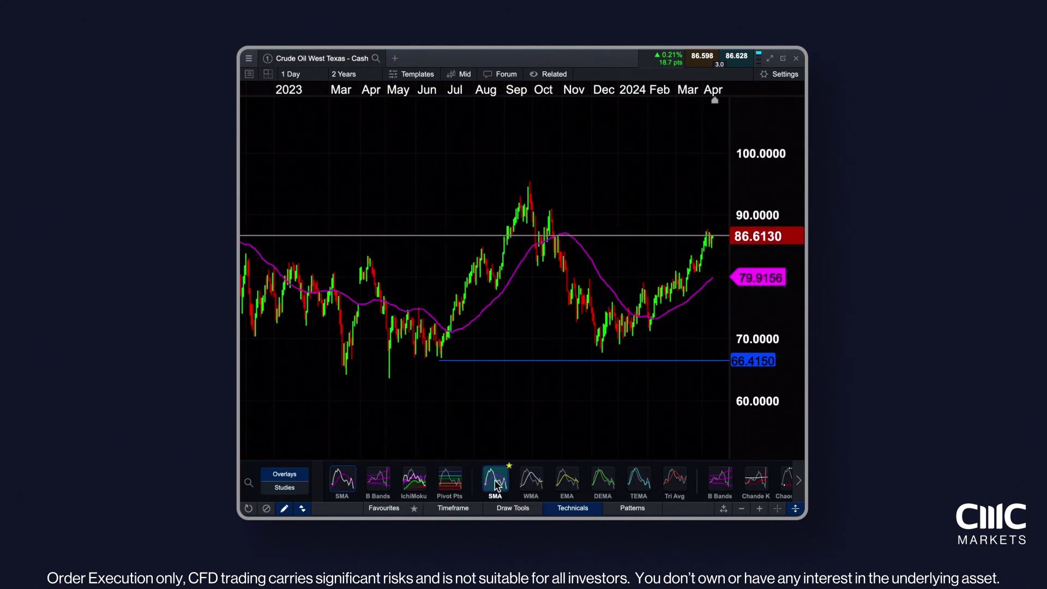
left_click(567, 485)
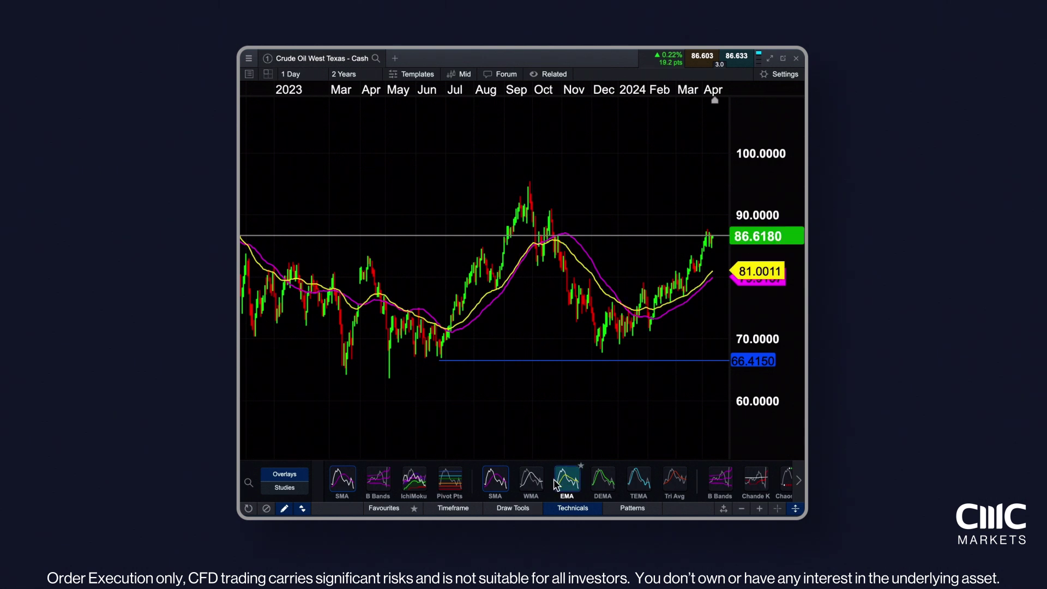
left_click(297, 489)
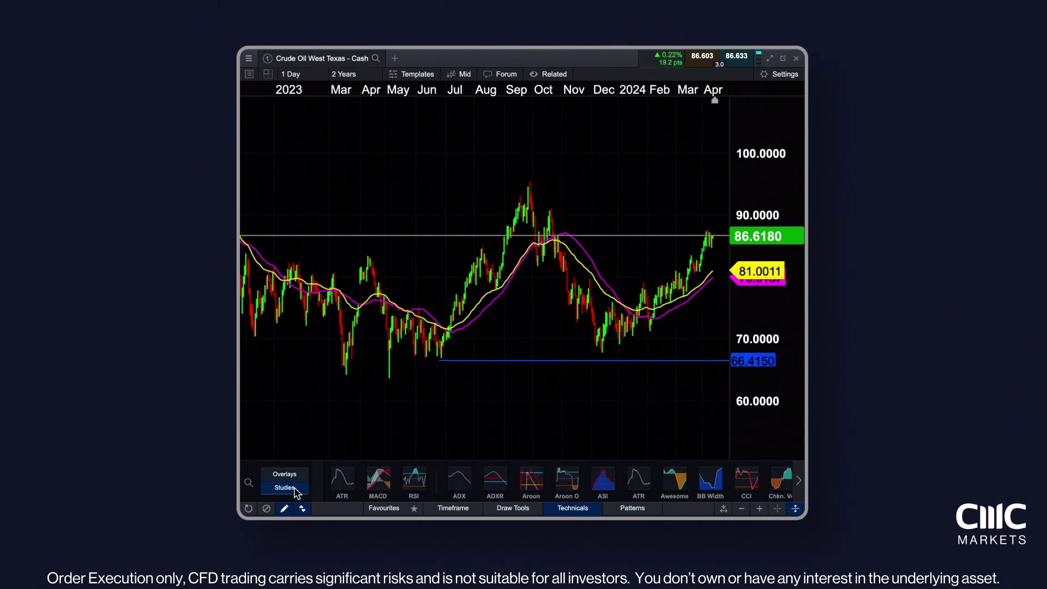
left_click(415, 480)
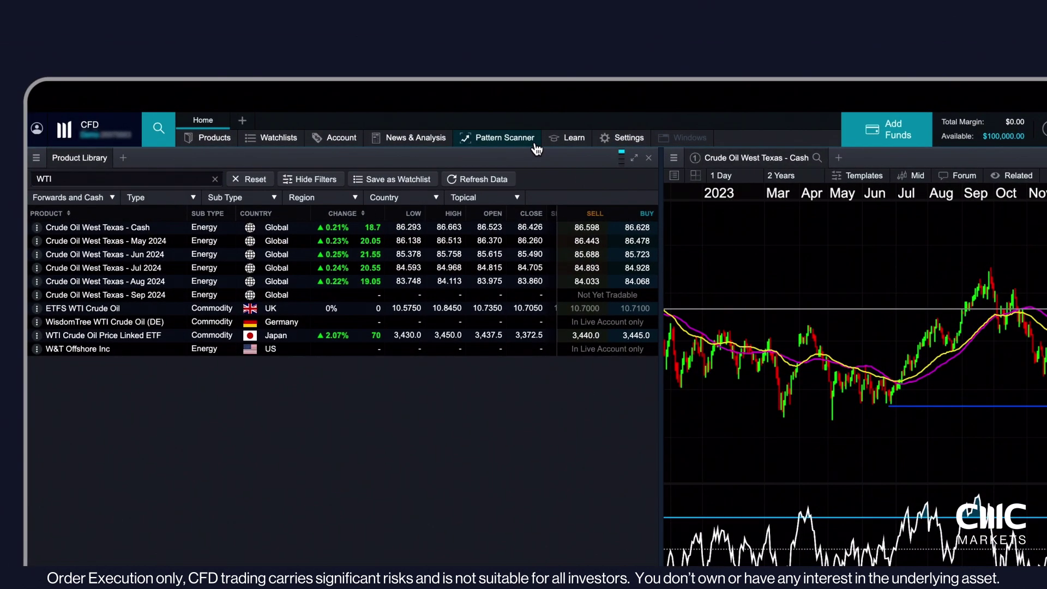
- Open Pattern Scanner's Breakout Patterns and preview the Gasoline - Cash and Crude Oil Brent - Cash charts
left_click(537, 149)
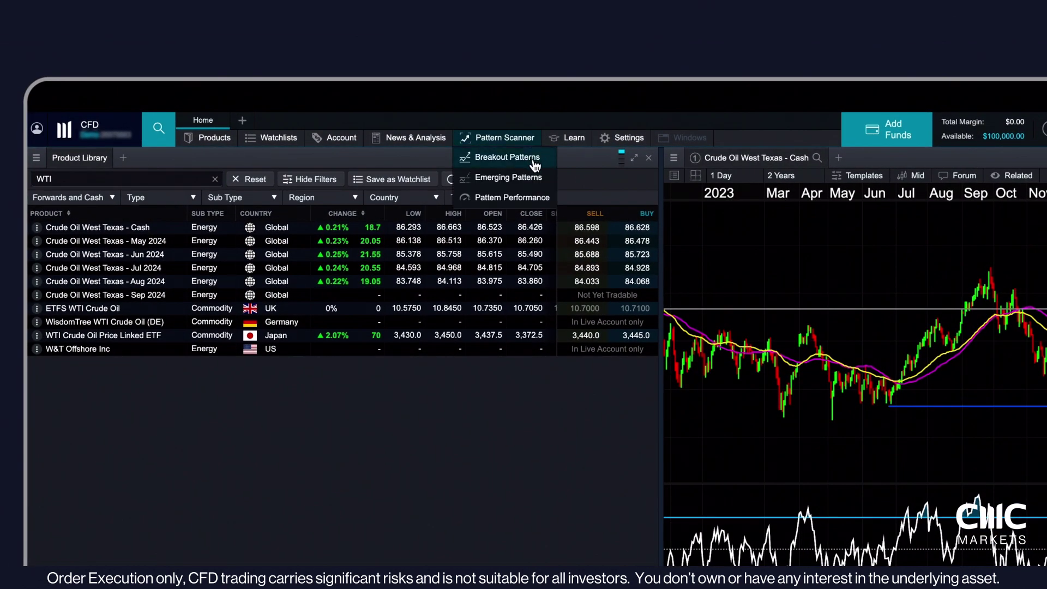
left_click(537, 164)
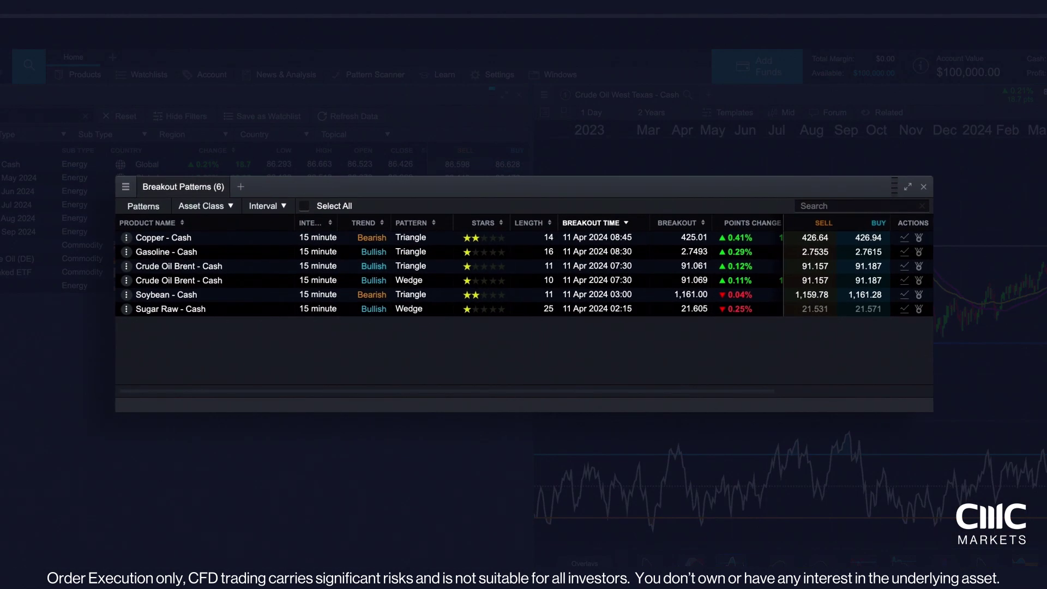
left_click(284, 252)
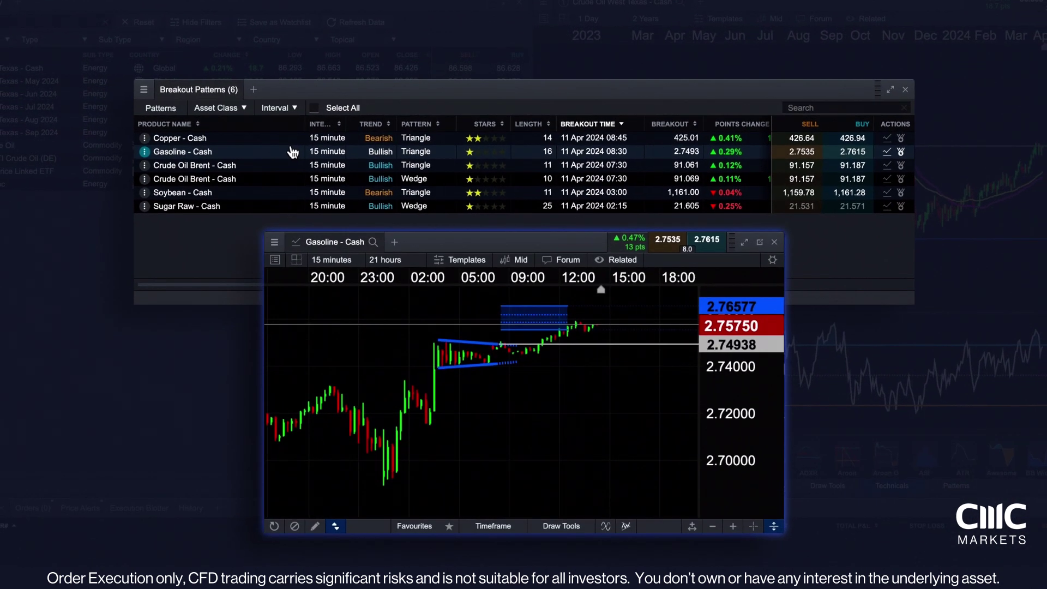
left_click(293, 168)
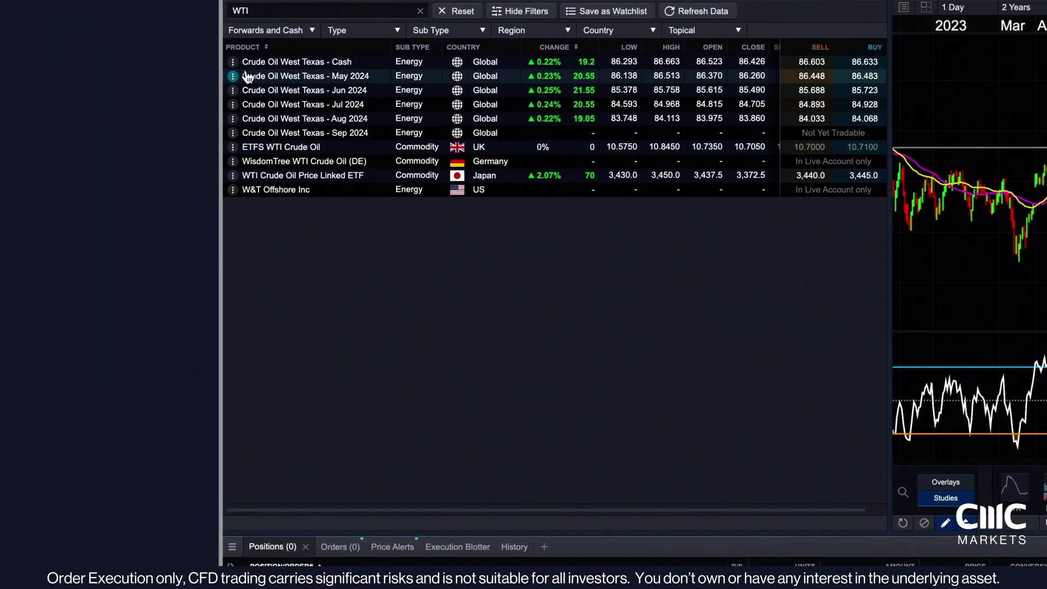
- Use the Crude Oil West Texas - Cash actions menu to create a new price alert
left_click(10, 66)
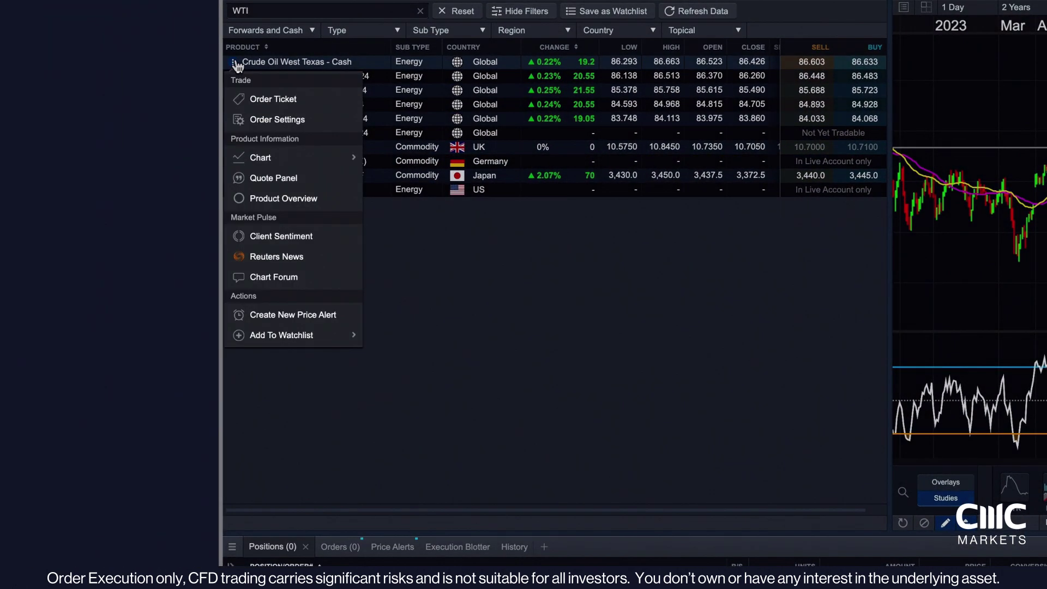
left_click(289, 326)
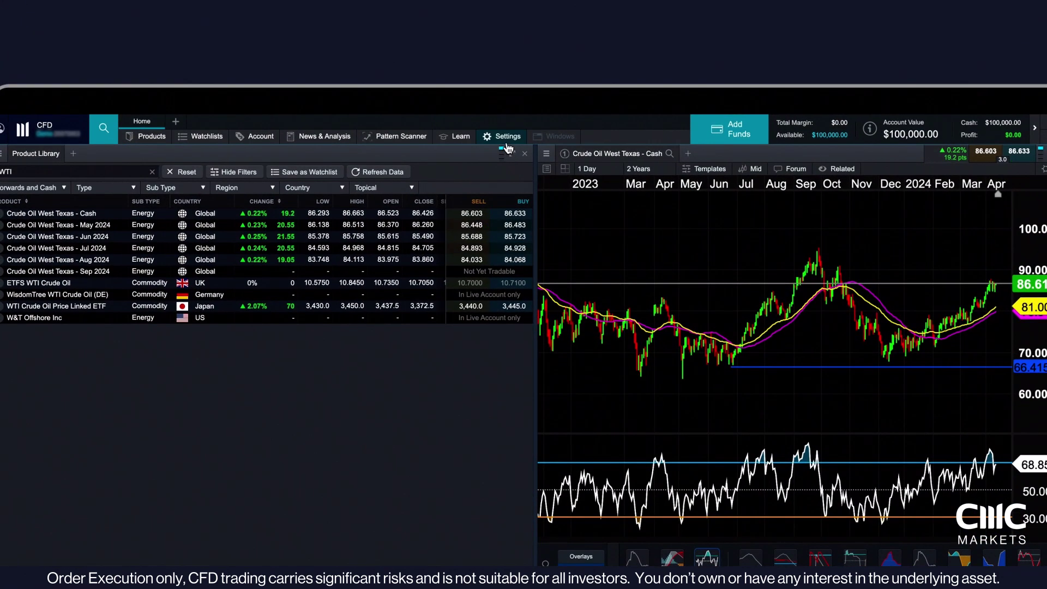
left_click(507, 142)
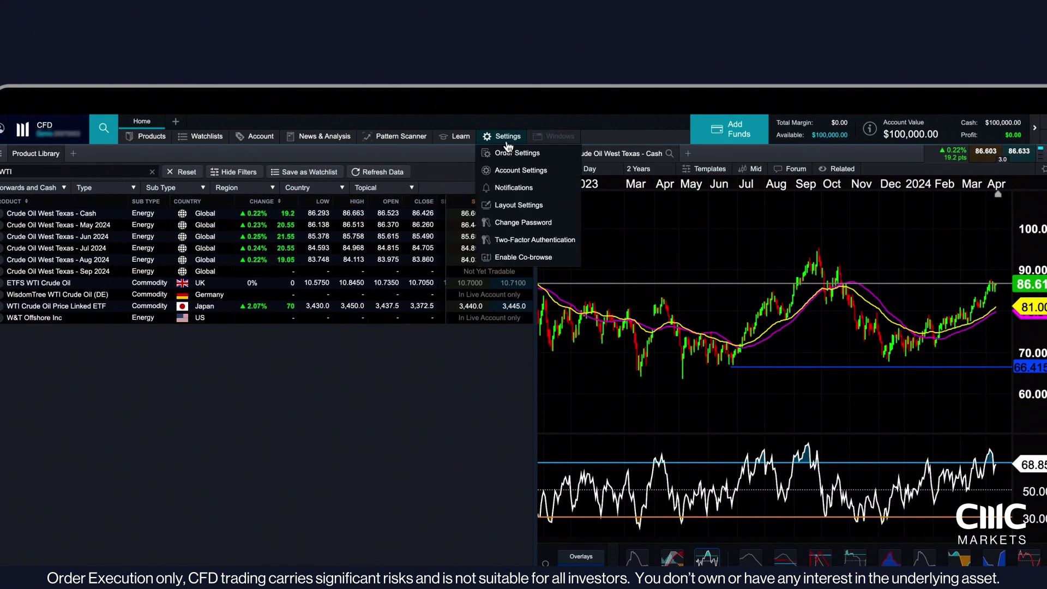
left_click(513, 187)
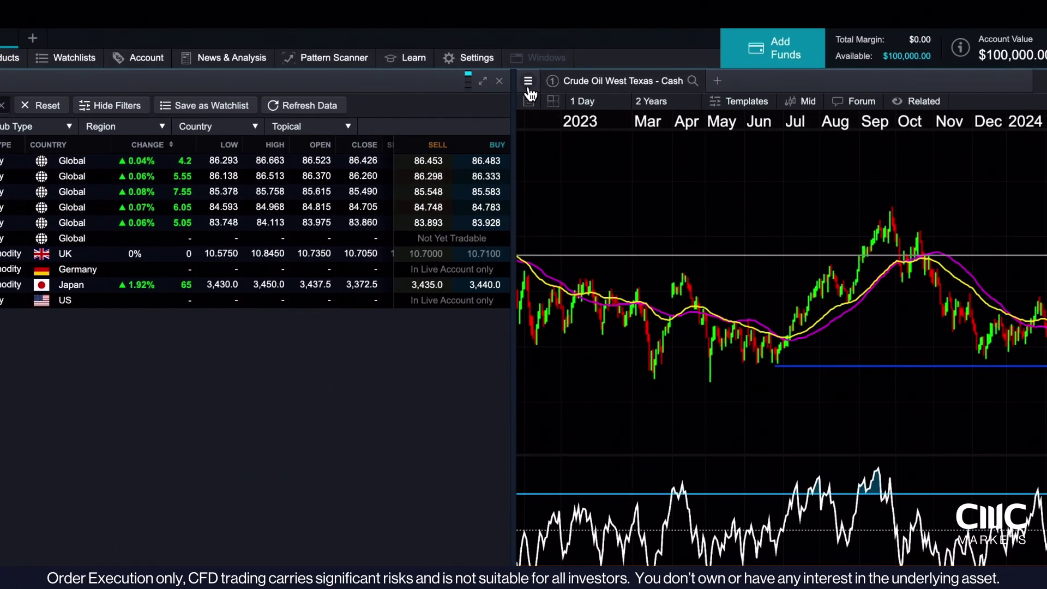
left_click(528, 82)
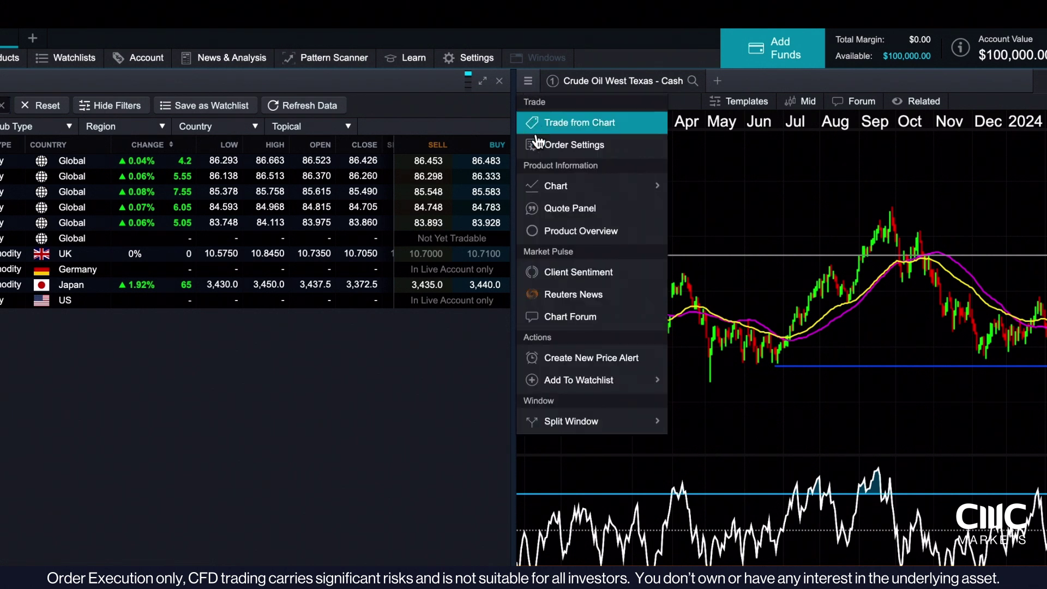
left_click(633, 276)
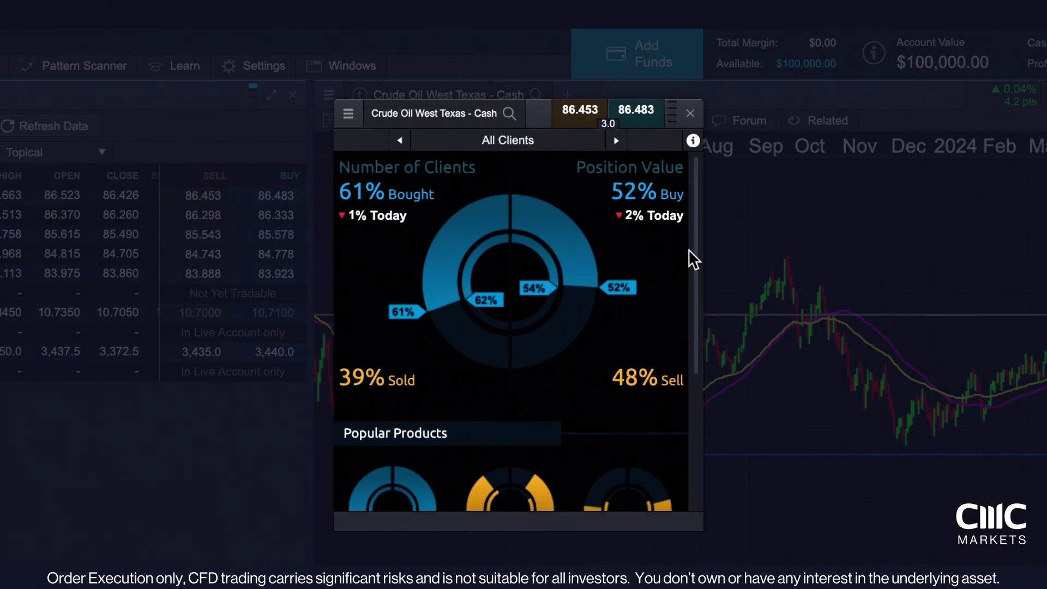
mouse_move(692, 246)
left_mouse_down()
mouse_move(685, 398)
mouse_move(685, 234)
left_mouse_up()
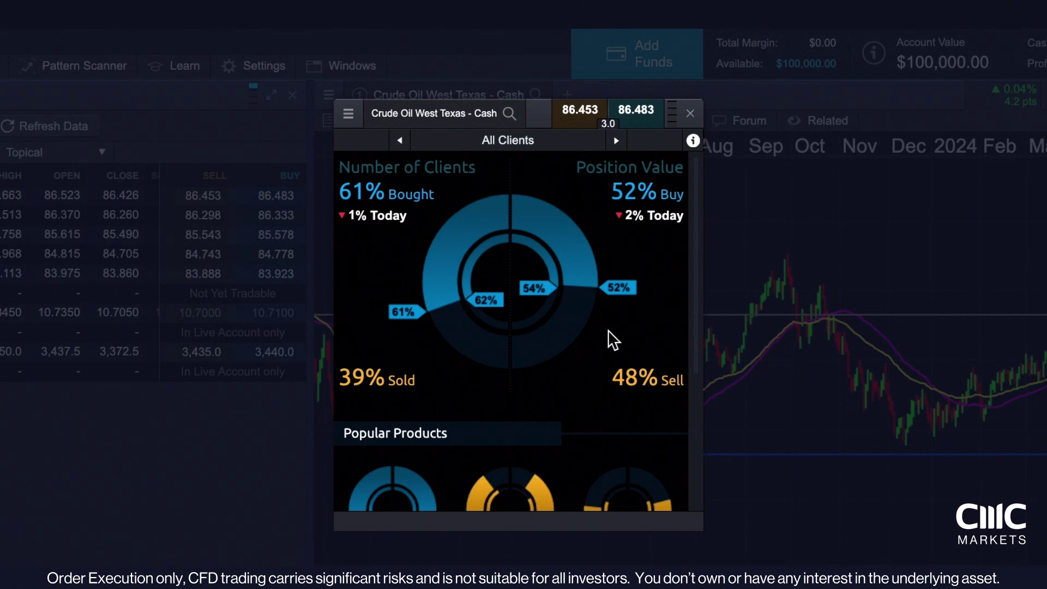
left_click(689, 115)
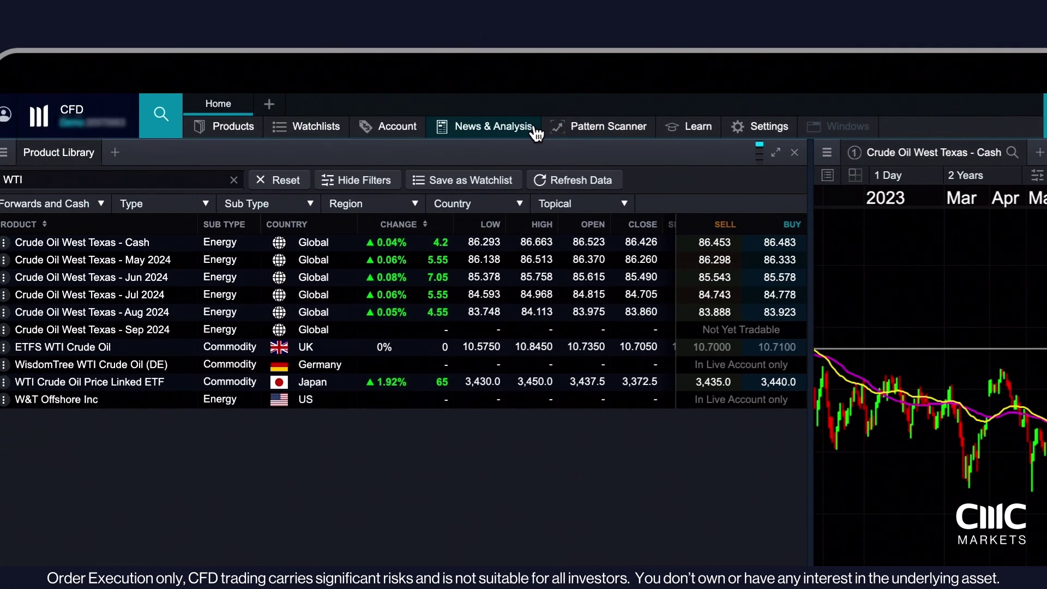
left_click(536, 129)
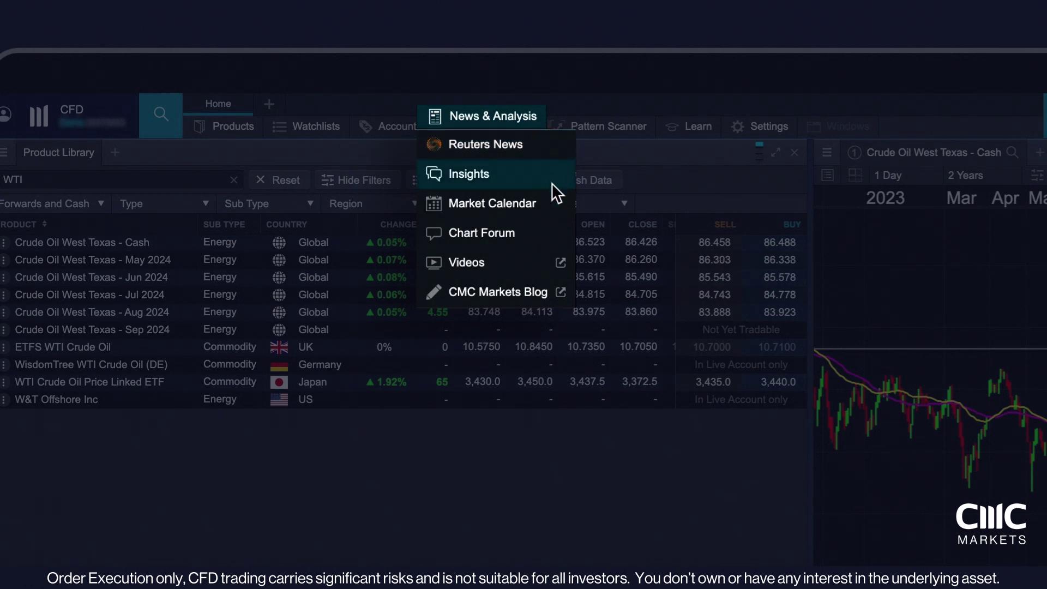
left_click(552, 206)
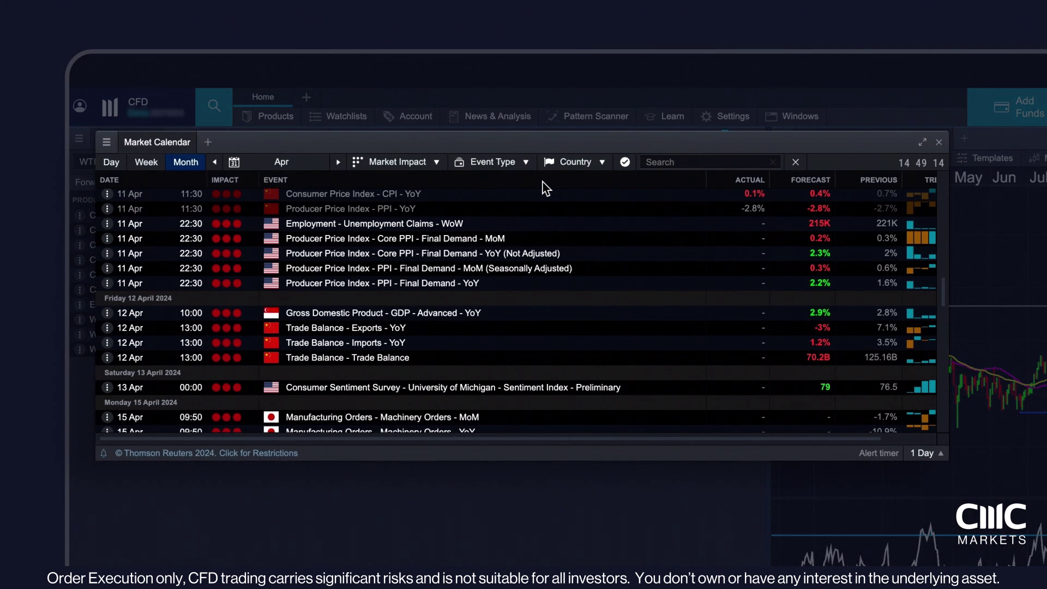
left_click(543, 222)
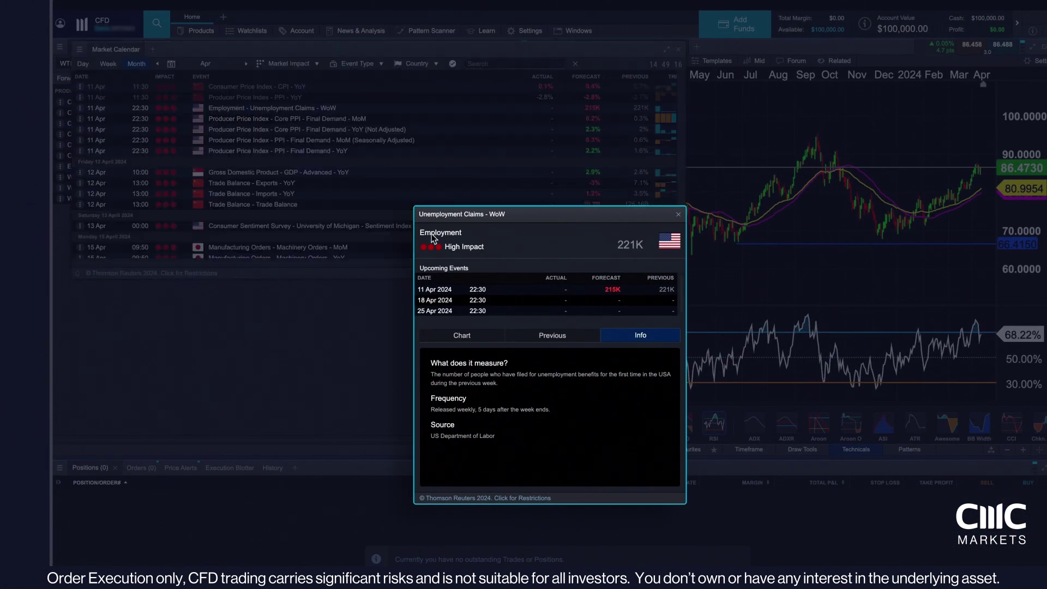
left_click(465, 338)
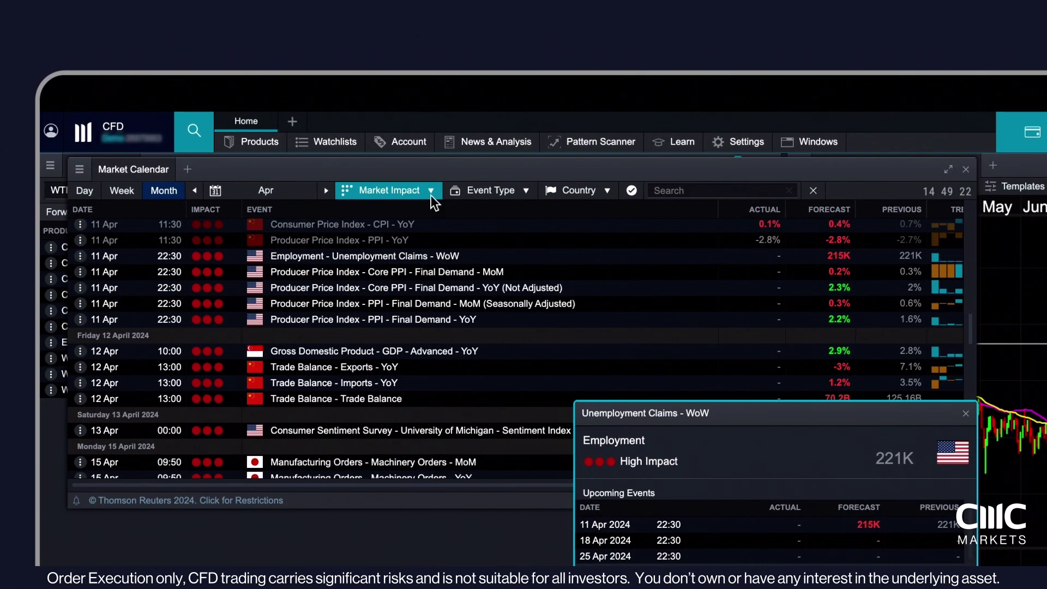
left_click(430, 197)
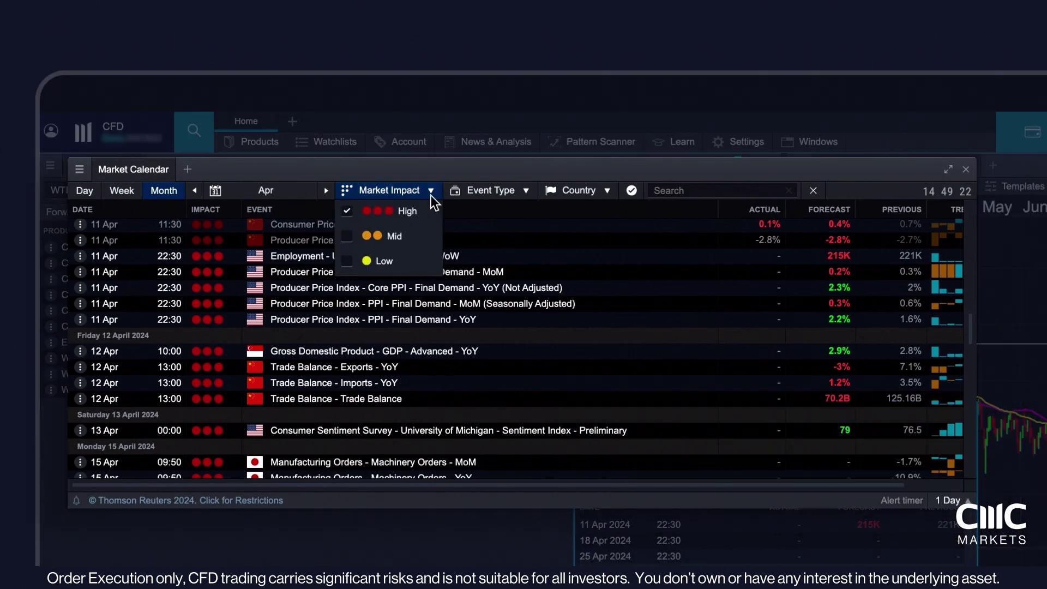
left_click(526, 195)
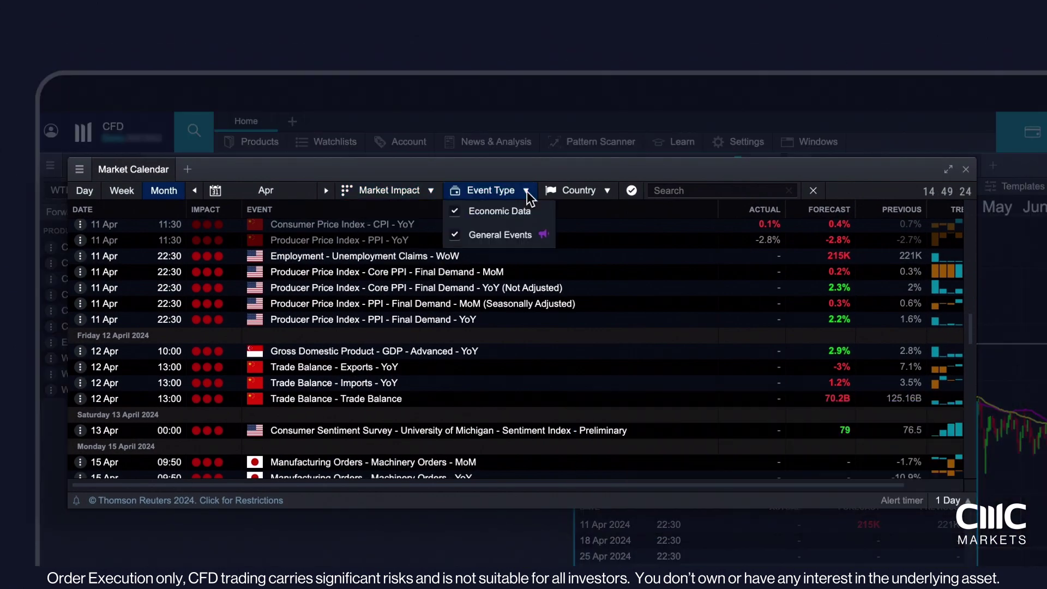
left_click(607, 191)
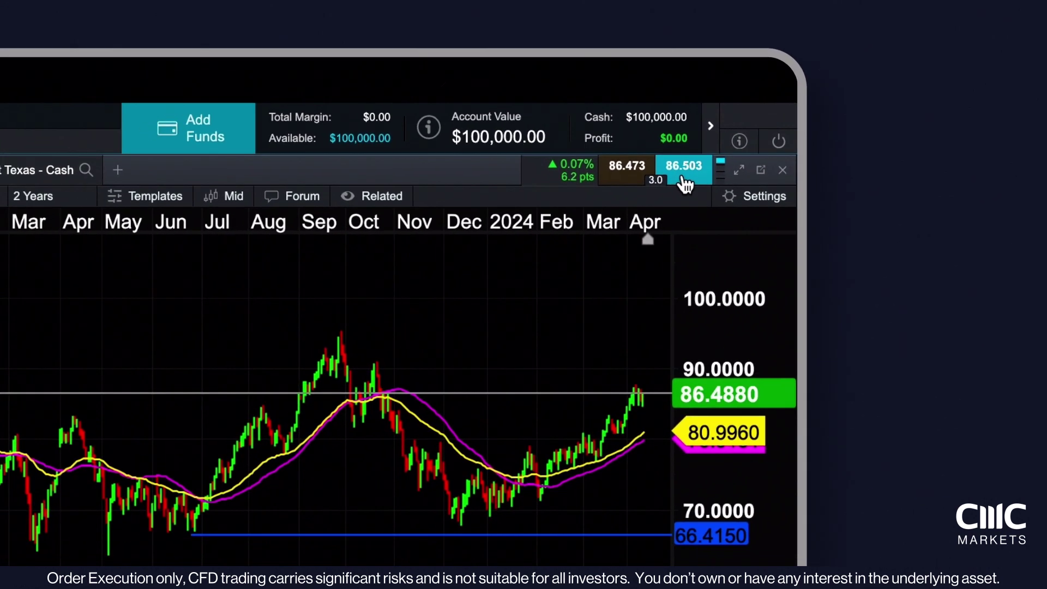
- Open a crude oil buy ticket with a $2,000 trade amount
left_click(524, 271)
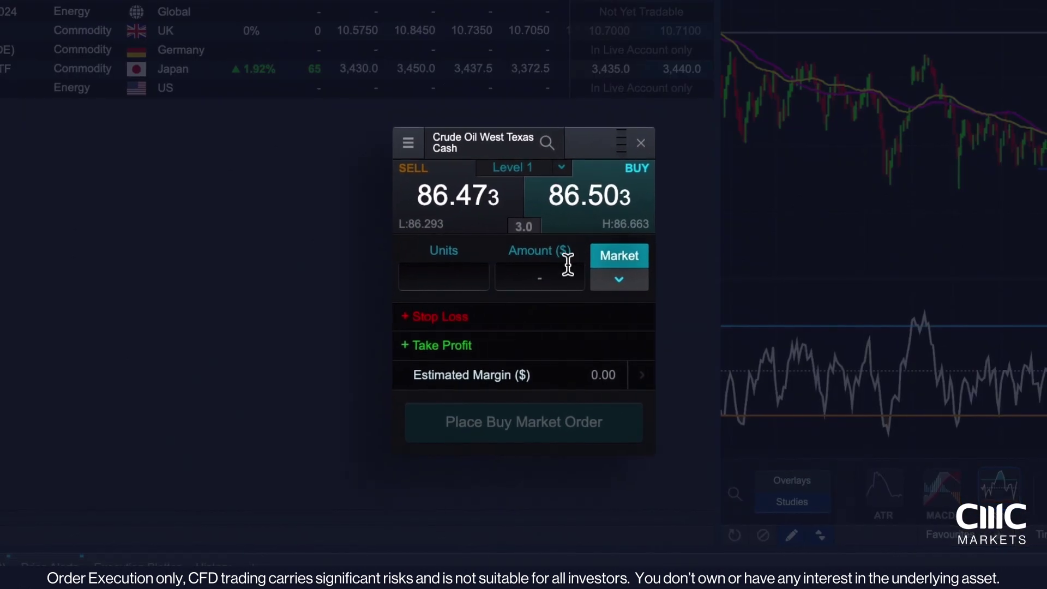
left_click(570, 275)
type("2000")
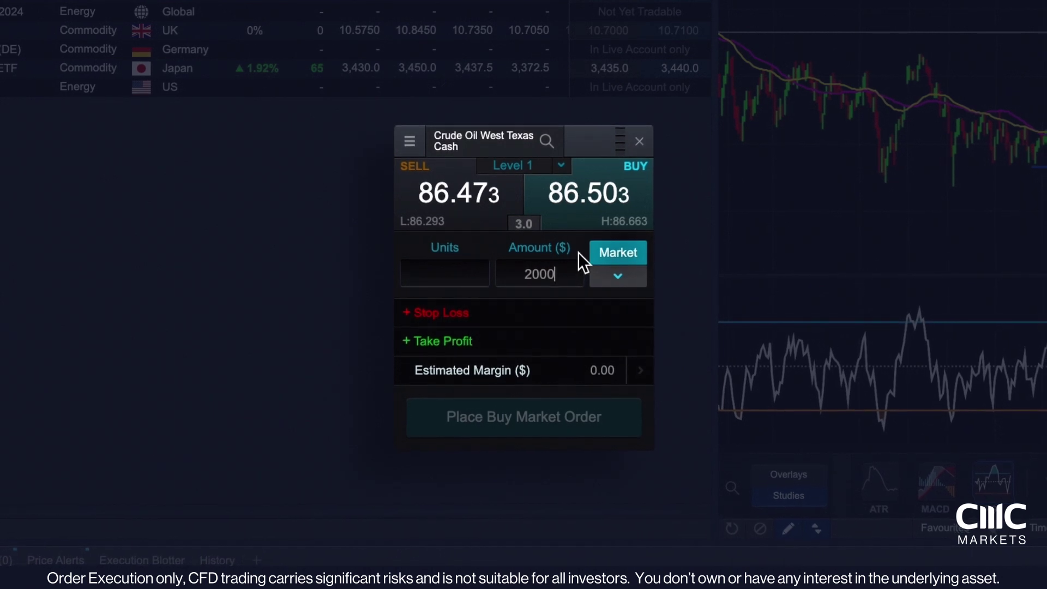
key("Tab")
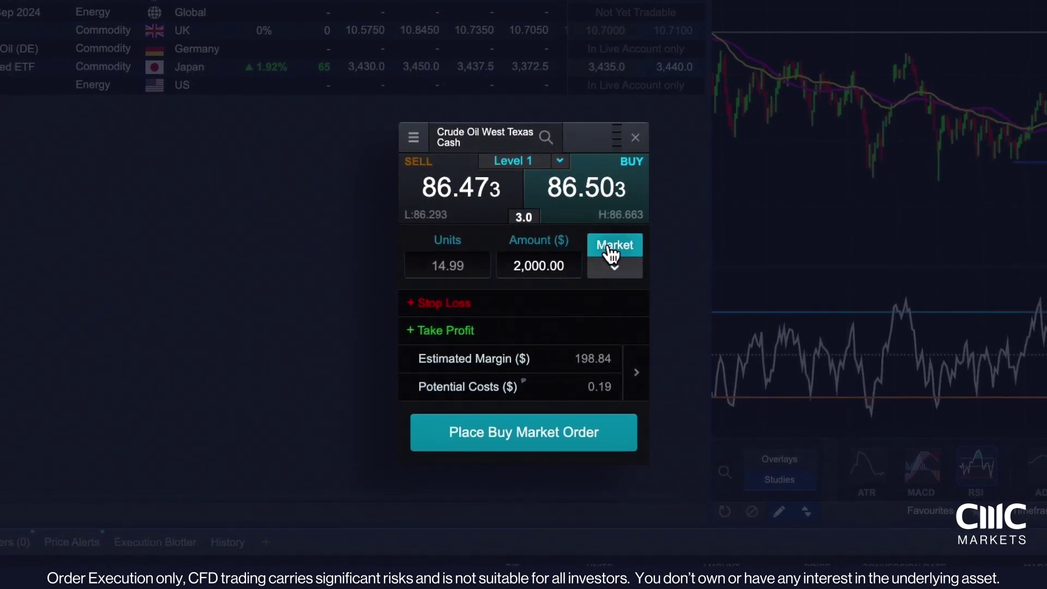
- Keep the Market order type, remove Take Profit, and view the Potential Costs breakdown
left_click(634, 271)
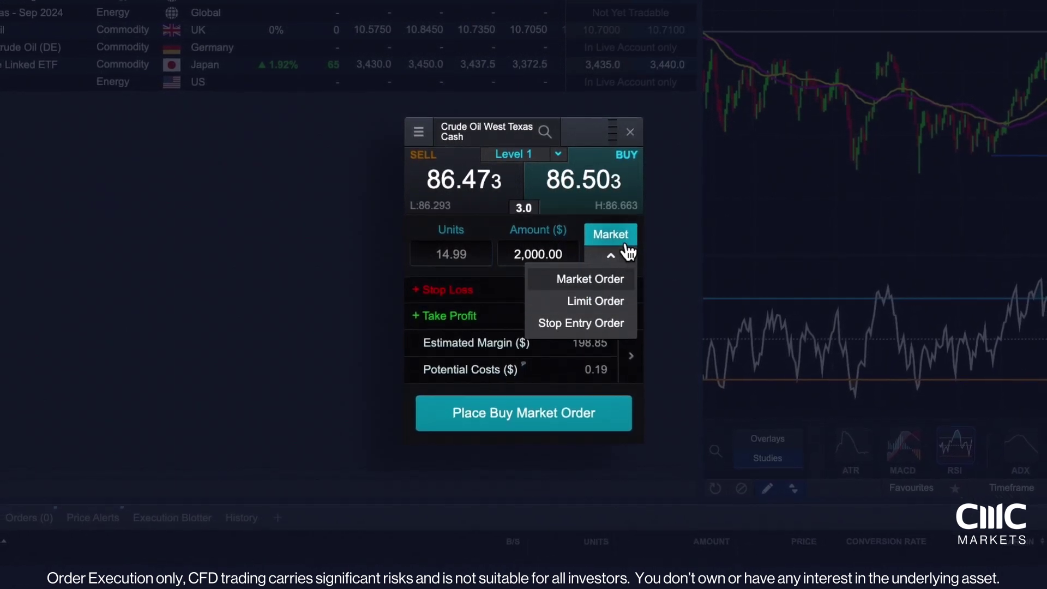
left_click(628, 252)
left_click(622, 295)
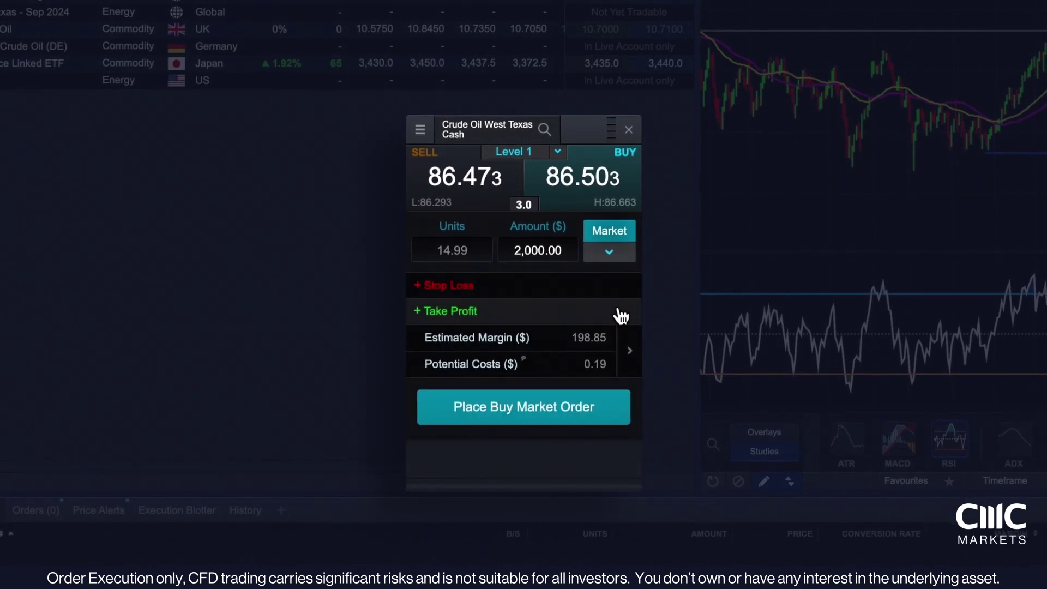
left_click(624, 310)
left_click(629, 311)
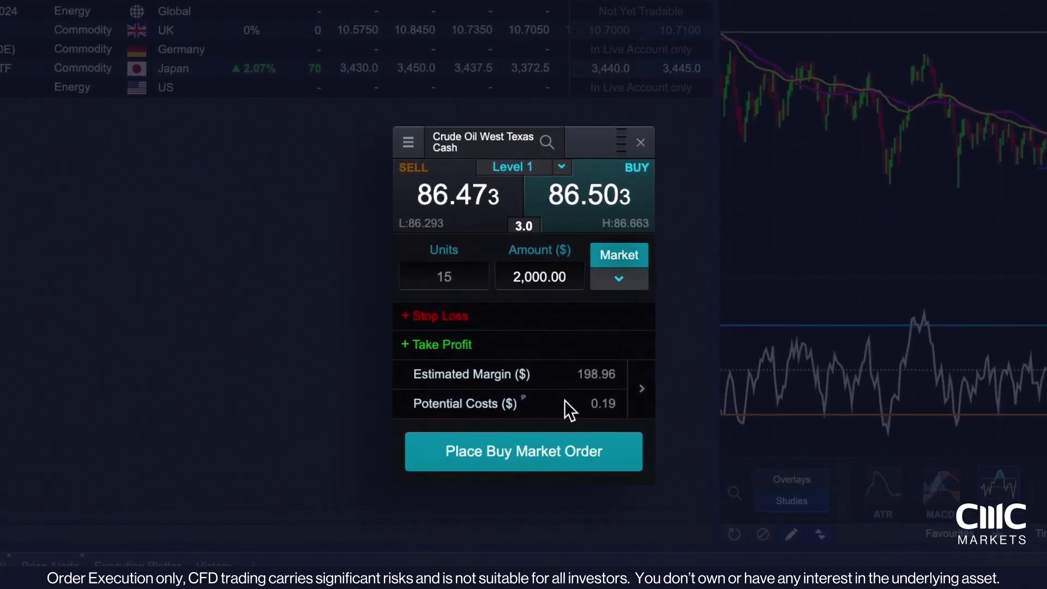
left_click(641, 386)
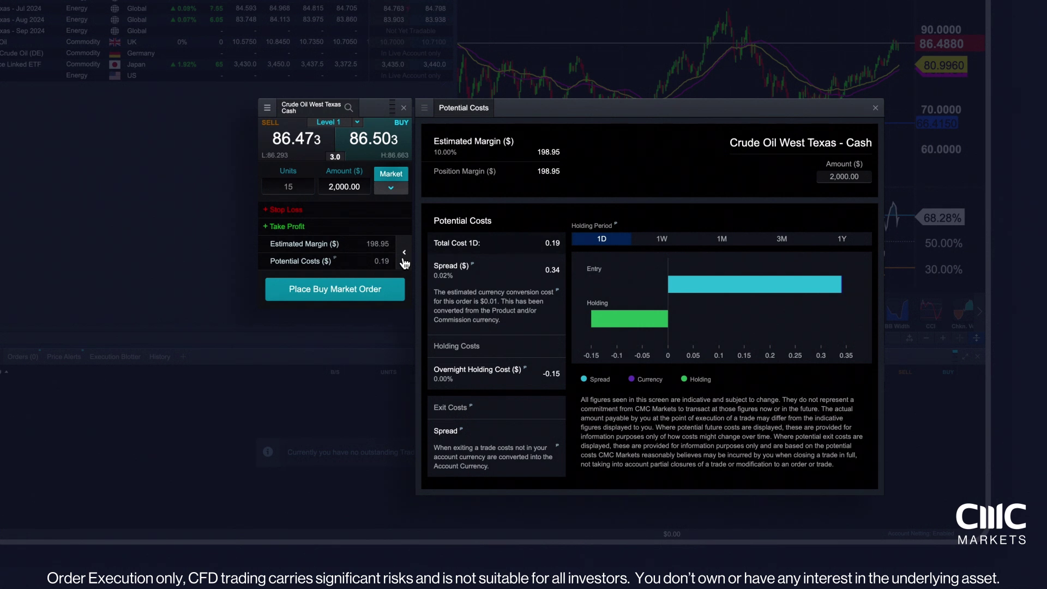
- Collapse the Potential Costs panel and place the 15-unit buy market order
left_click(404, 258)
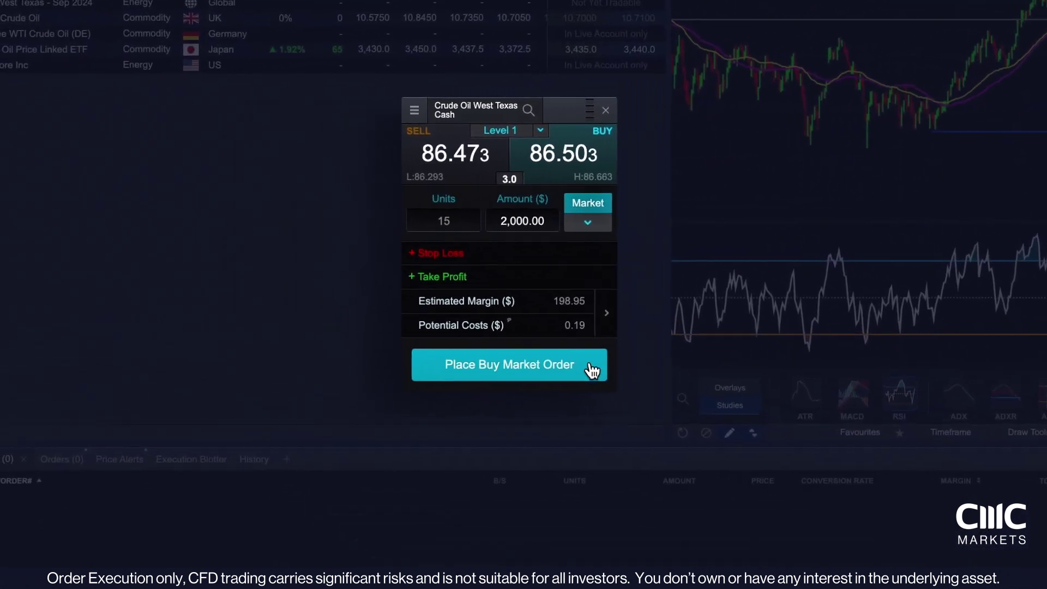
left_click(607, 380)
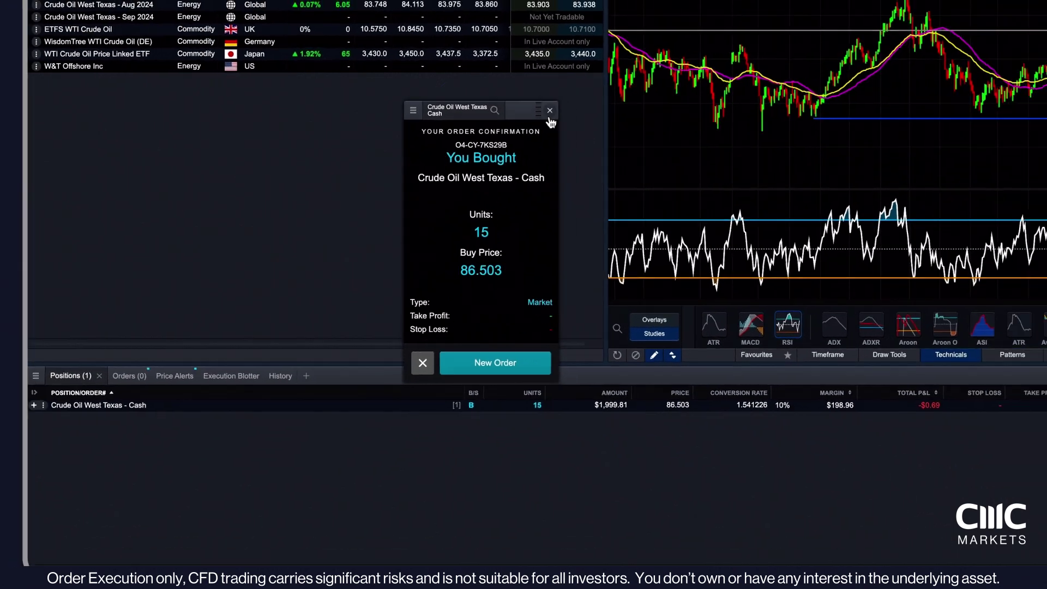
- Dismiss the order confirmation to show the open 15-unit Crude Oil position with $198.95 margin
left_click(622, 111)
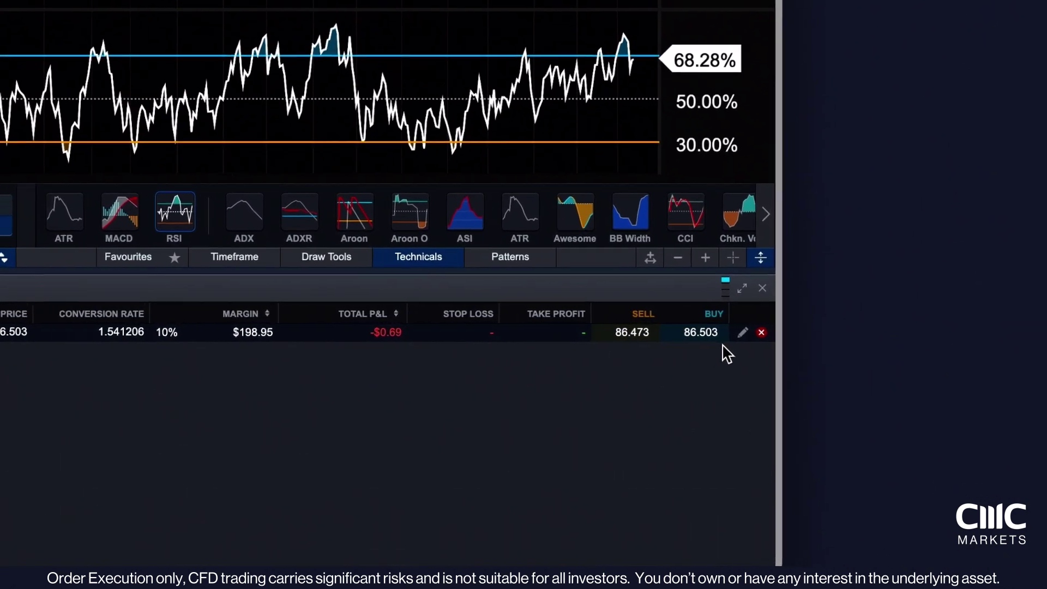
- Sell the 15 crude oil units at 86.473, closing the buy position and emptying the positions list
left_click(709, 335)
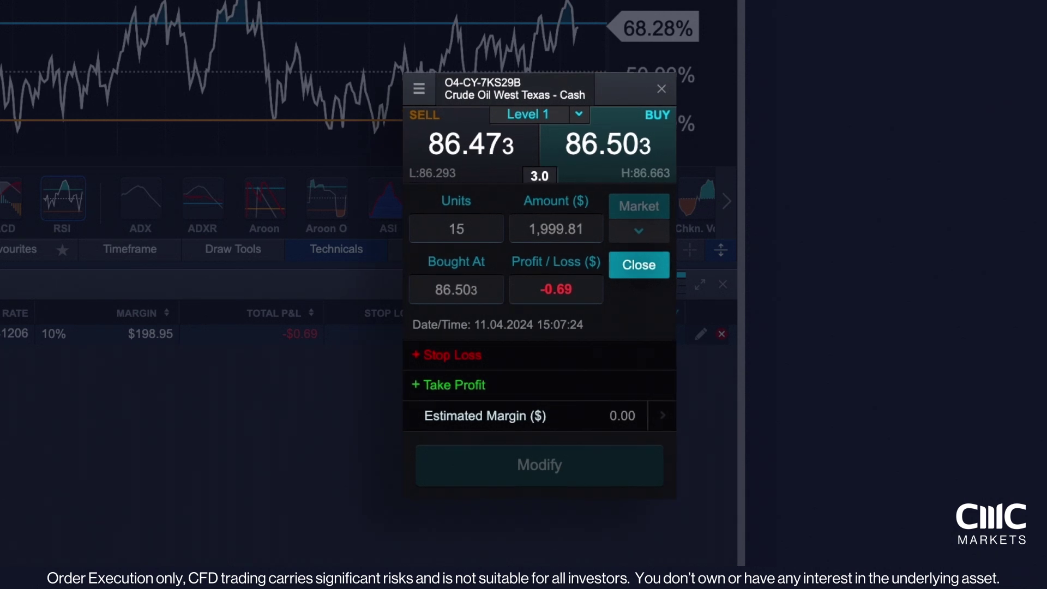
left_click(661, 89)
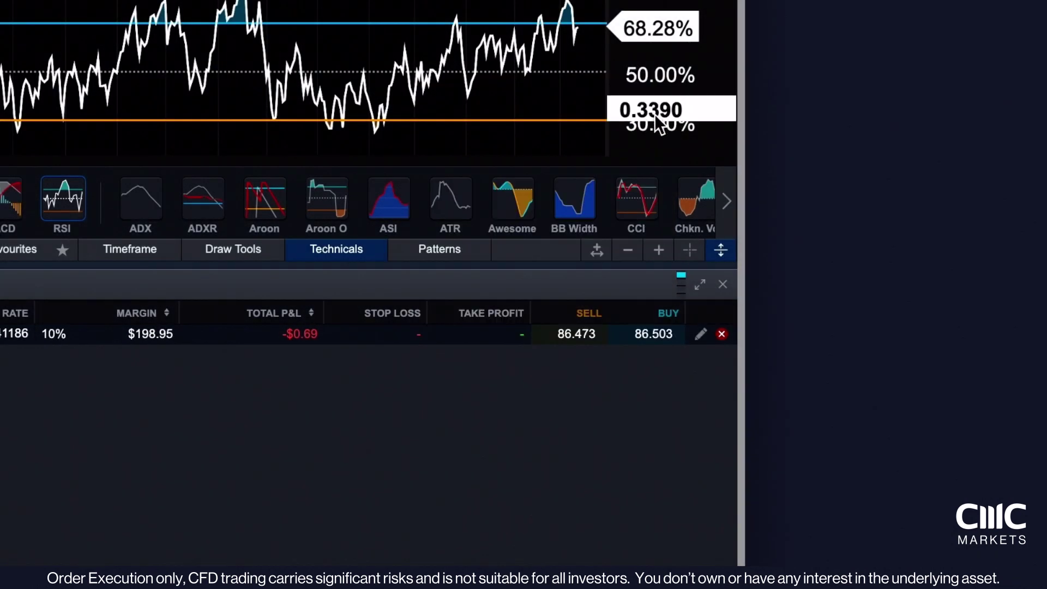
left_click(721, 334)
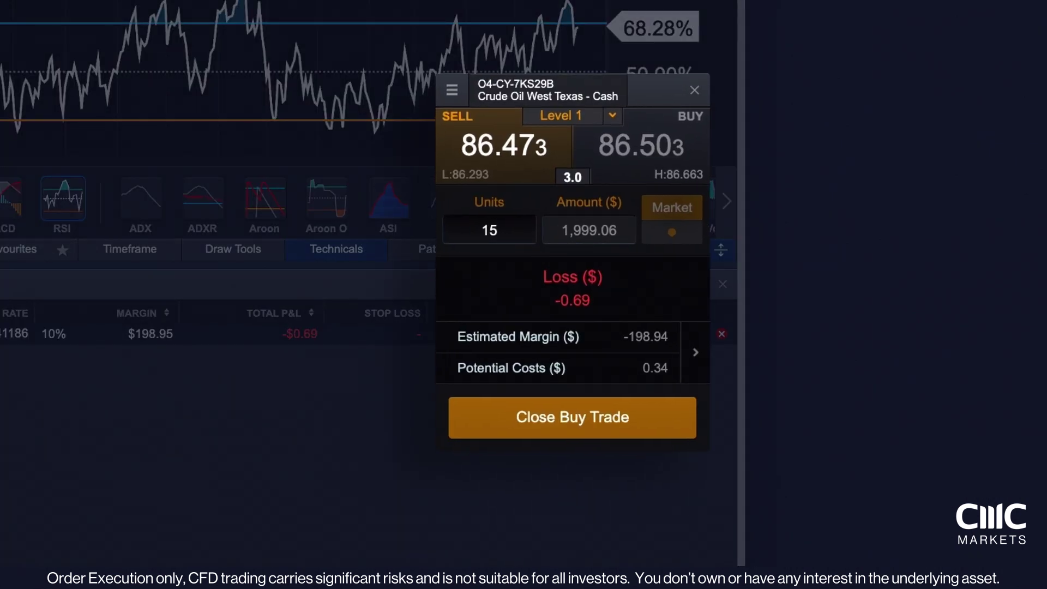
left_click(580, 432)
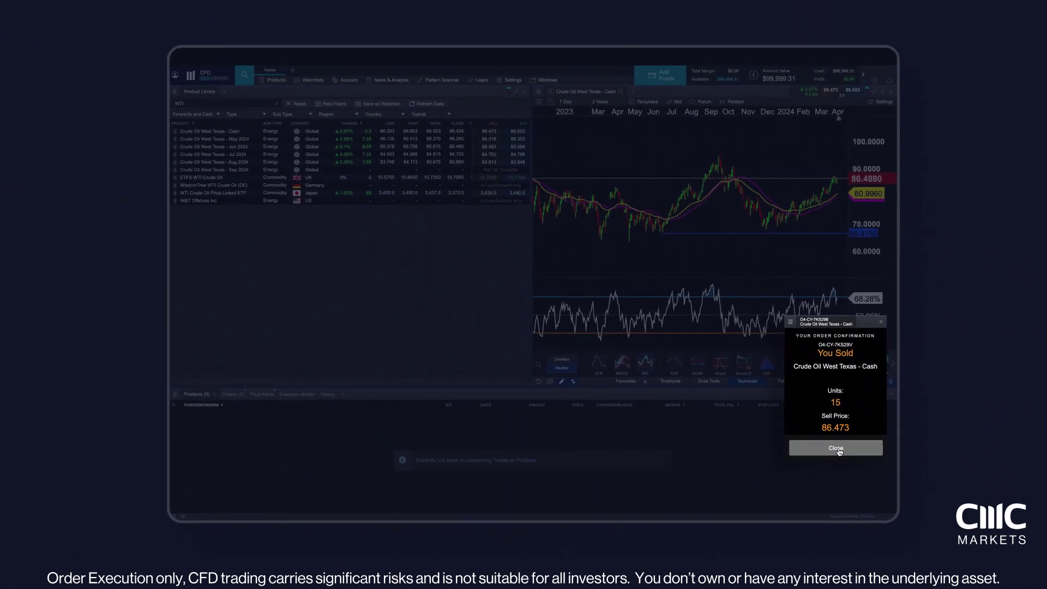
- Dismiss the sale confirmation and open the Balance breakdown from Account Value
left_click(839, 449)
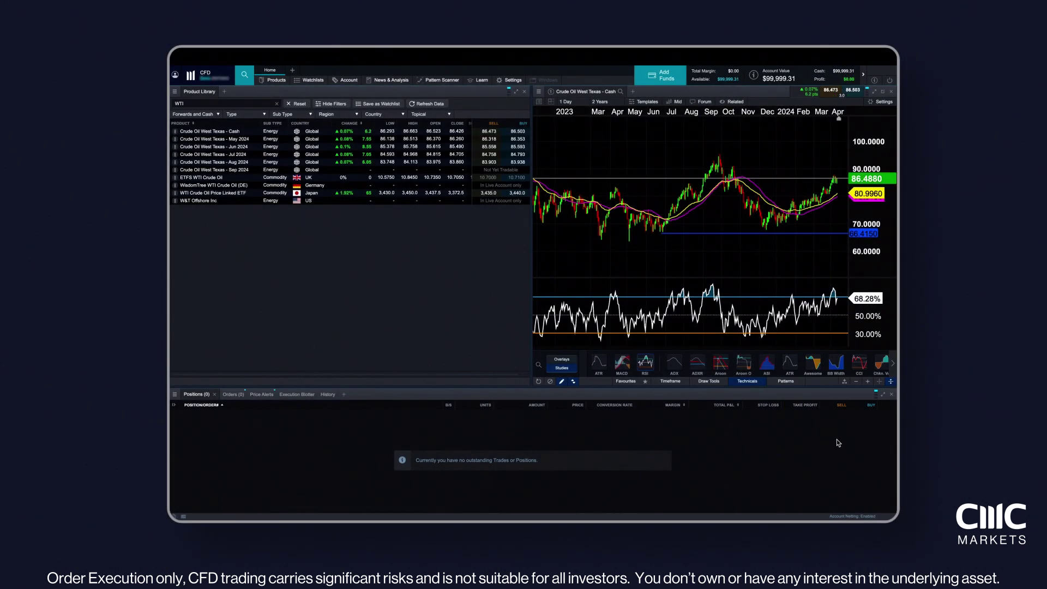
left_click(776, 82)
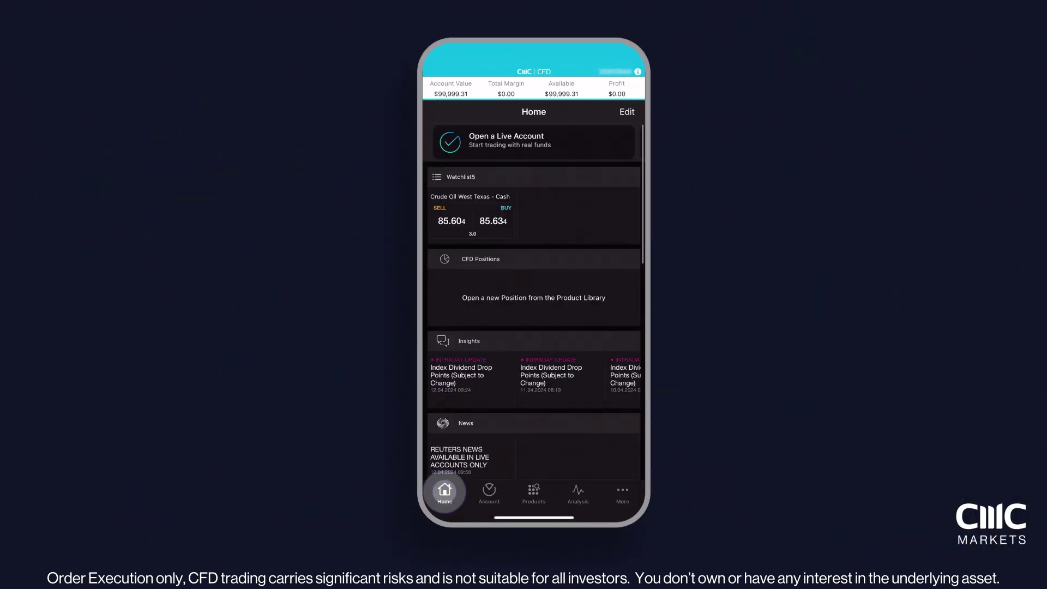
- Rearrange the home screen so the Funding tile sits ahead of Switch Account
left_click(627, 112)
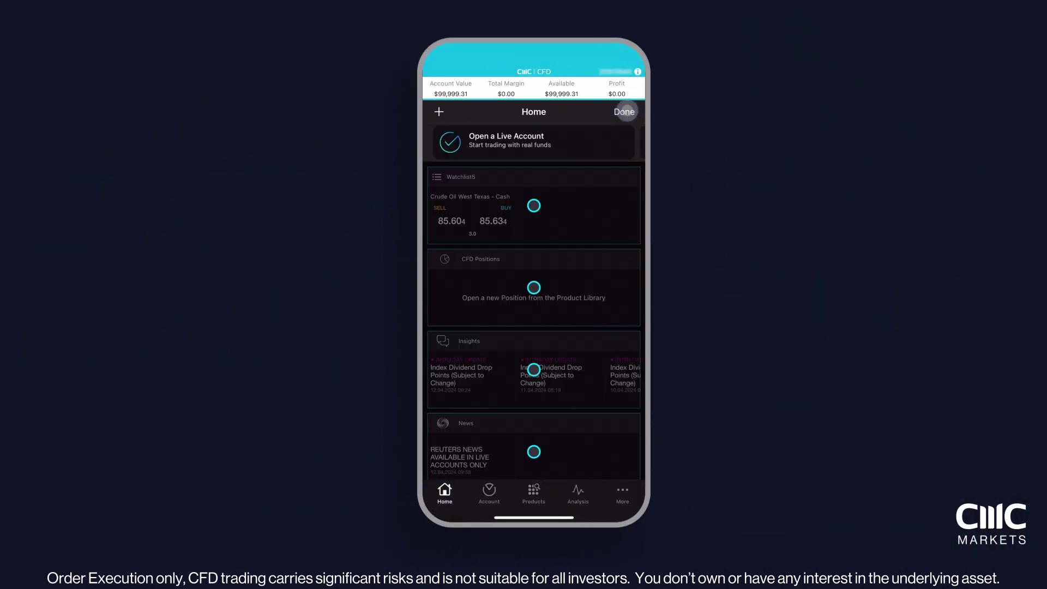
scroll(534, 300, "down", 10)
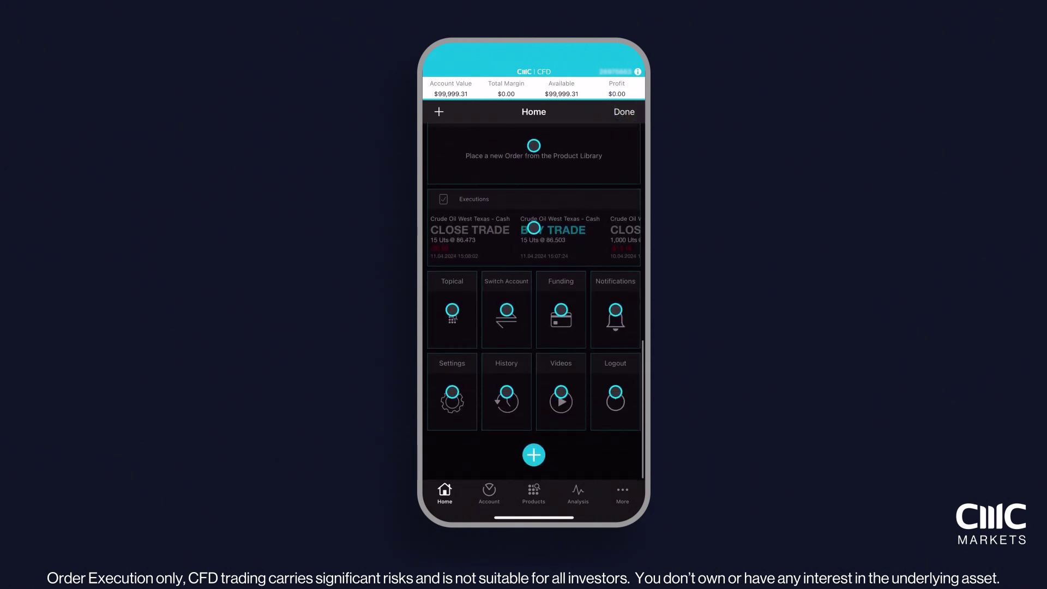
left_click_drag(561, 315, 507, 320)
- Review the widget list without adding any, finish customising, and open the Crude Oil West Texas page
left_click(534, 456)
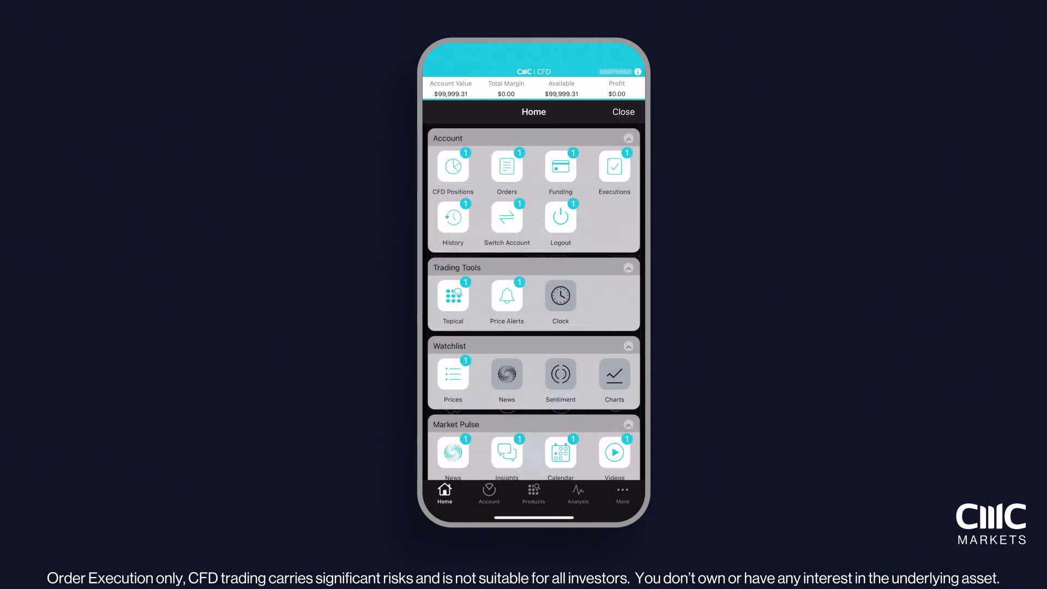
scroll(534, 302, "down", 5)
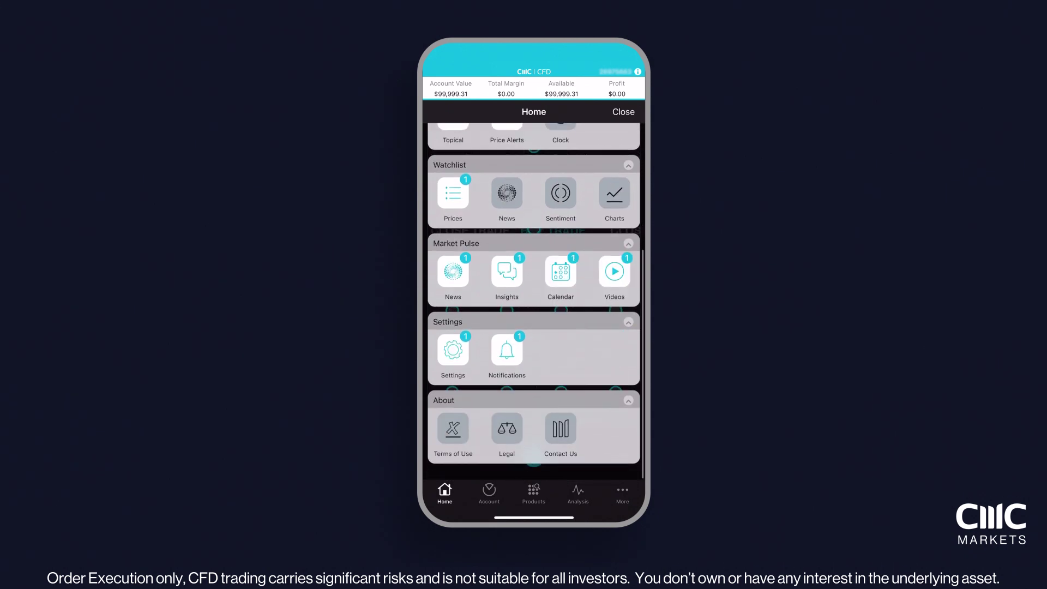
left_click(623, 111)
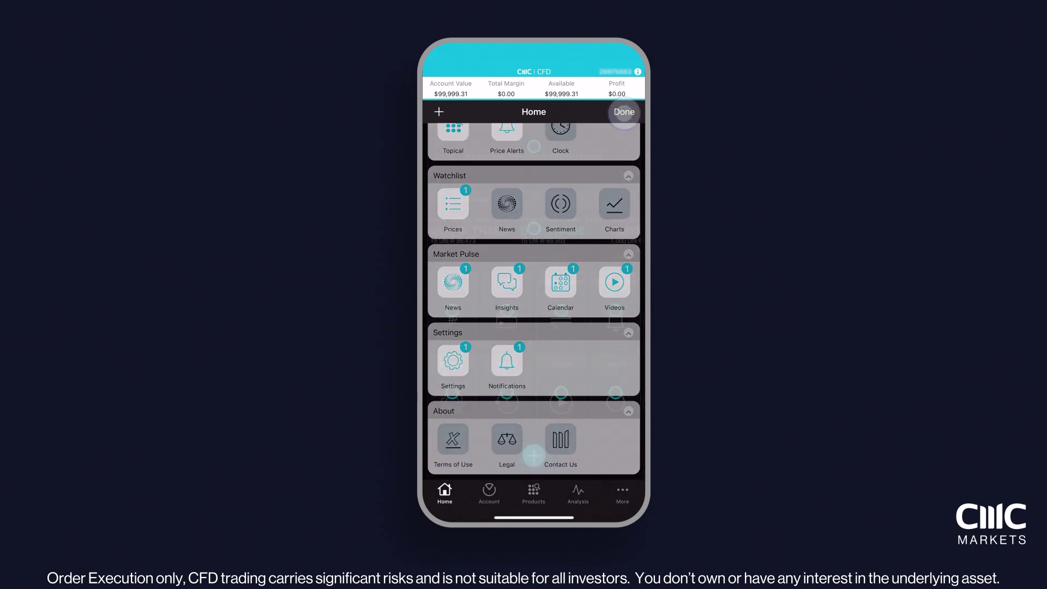
left_click(624, 110)
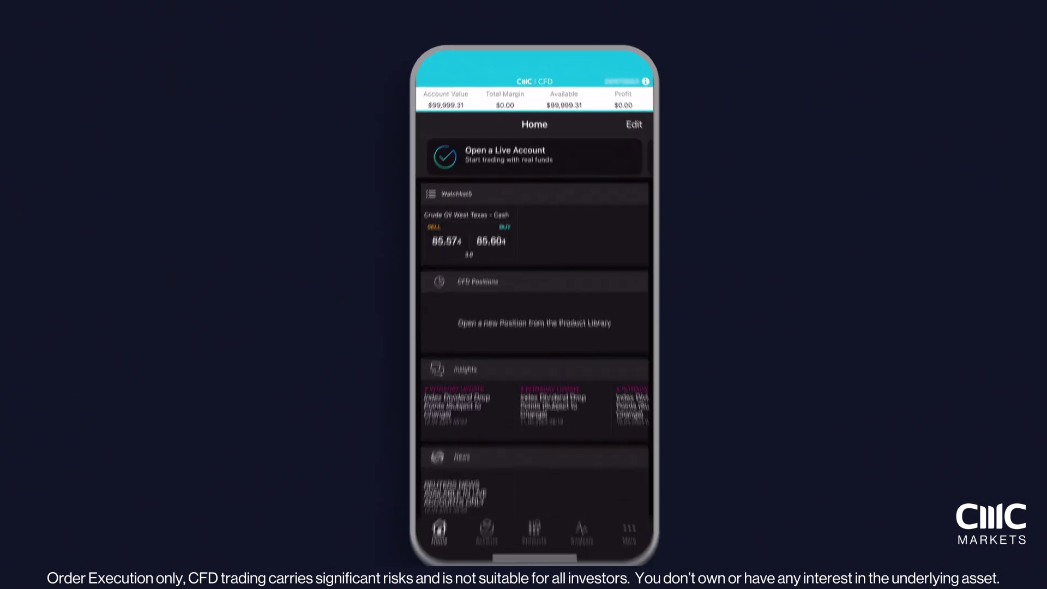
left_click(472, 218)
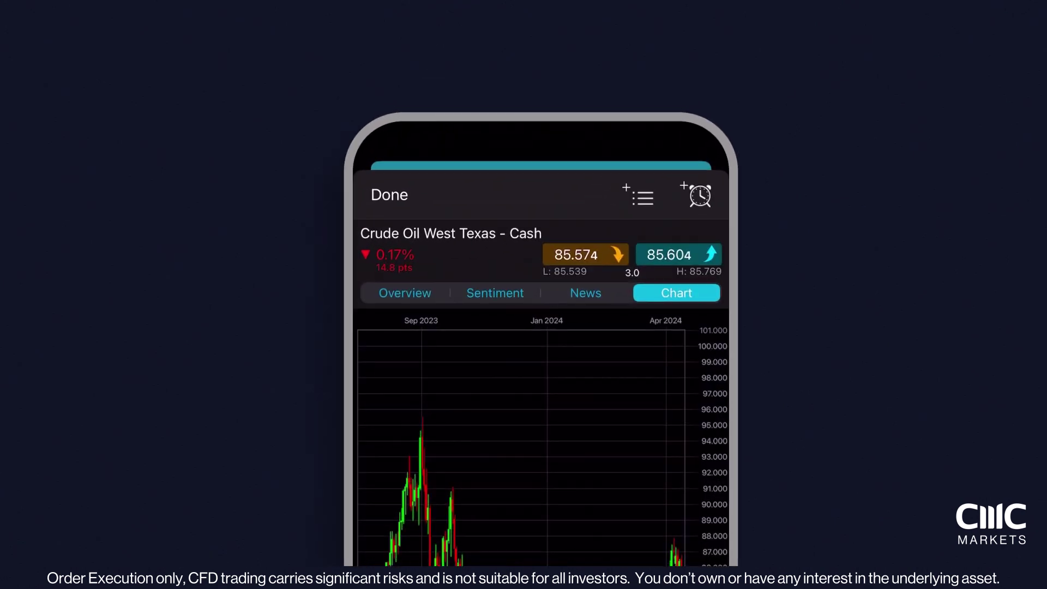
- Open a crude oil buy ticket and enter a $2,000 amount, about 15.19 units
left_click(678, 255)
left_click(562, 304)
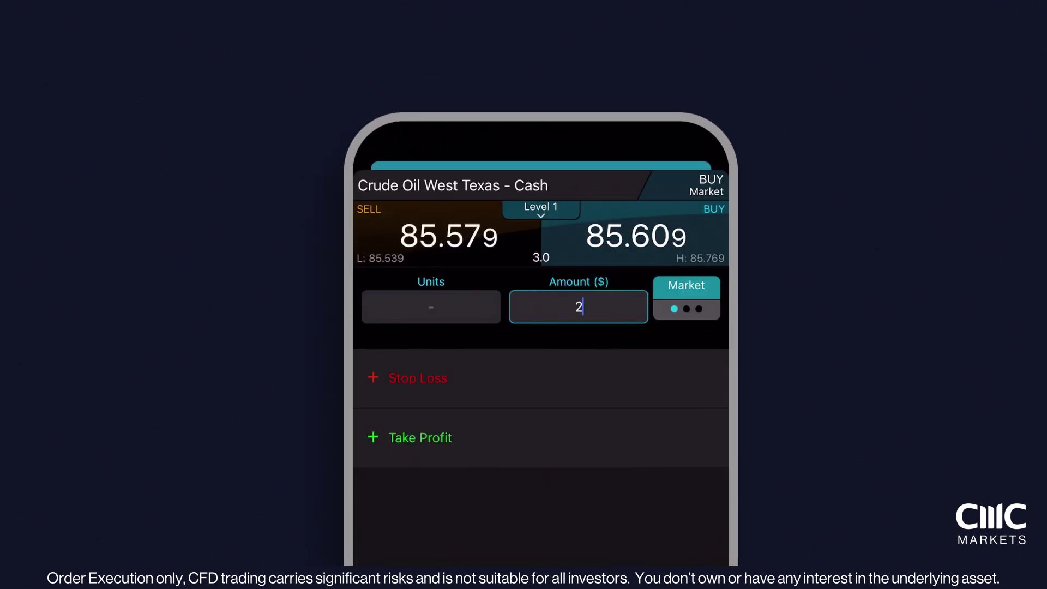
key("Return")
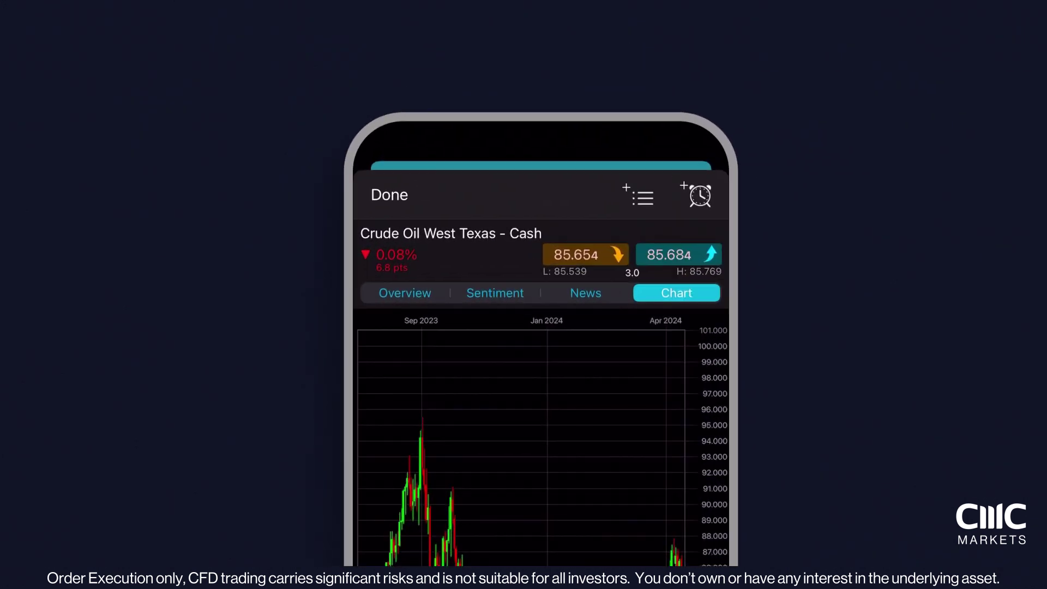
- Create a crude oil price alert at 86.000, triggered on the mid price
left_click(700, 196)
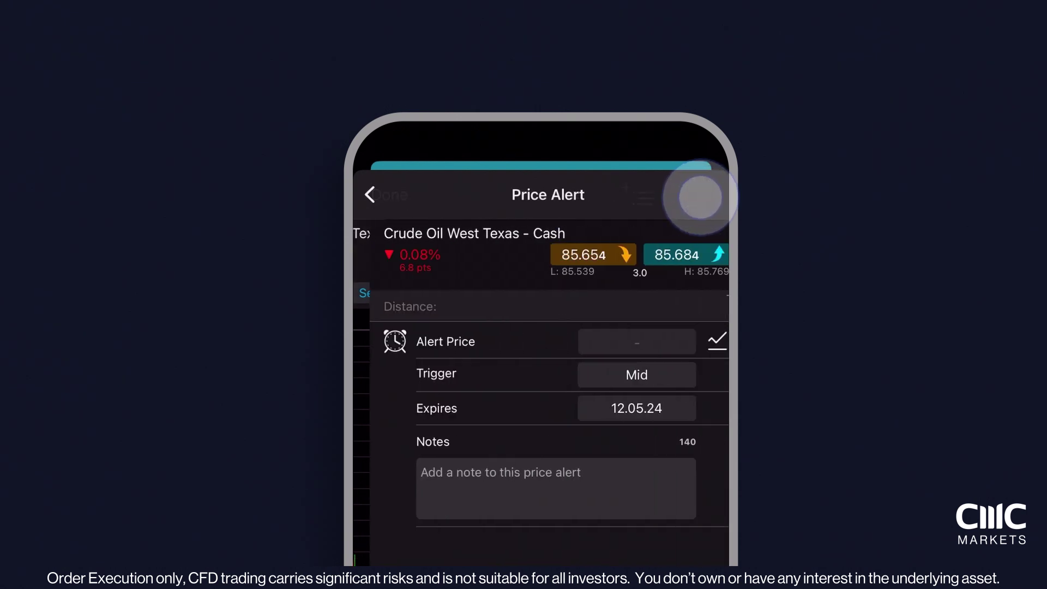
left_click(682, 342)
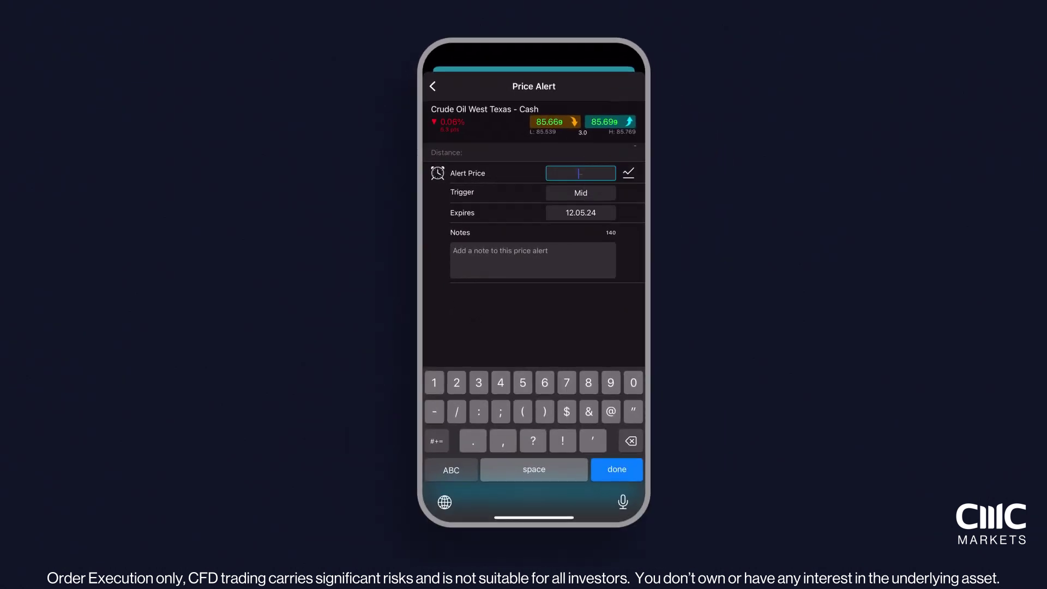
left_click(617, 469)
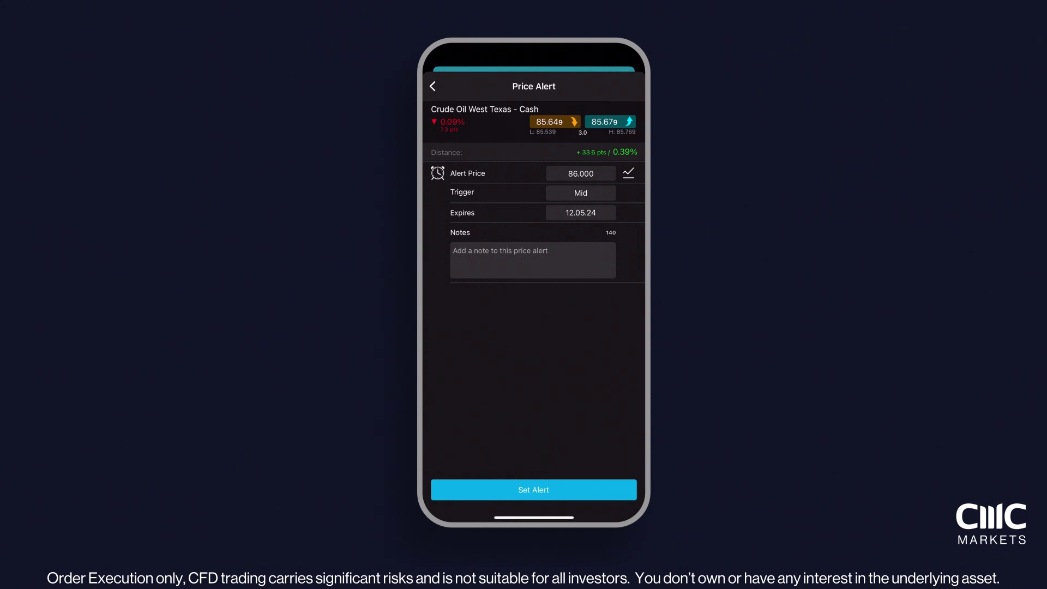
- Save the 86.000 alert and add a 34-period simple moving average to the chart
left_click(533, 490)
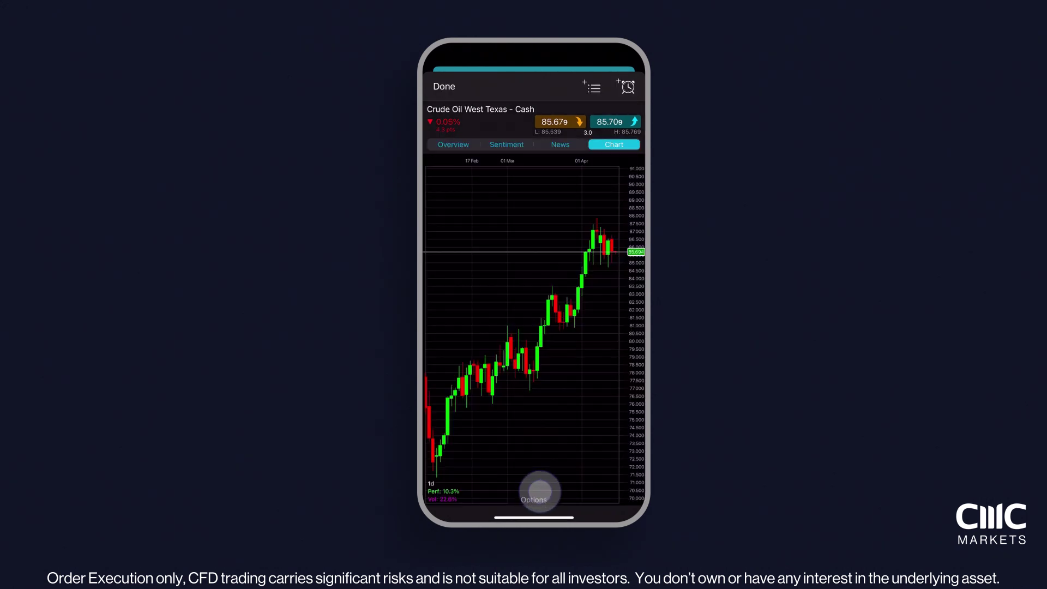
left_click(577, 491)
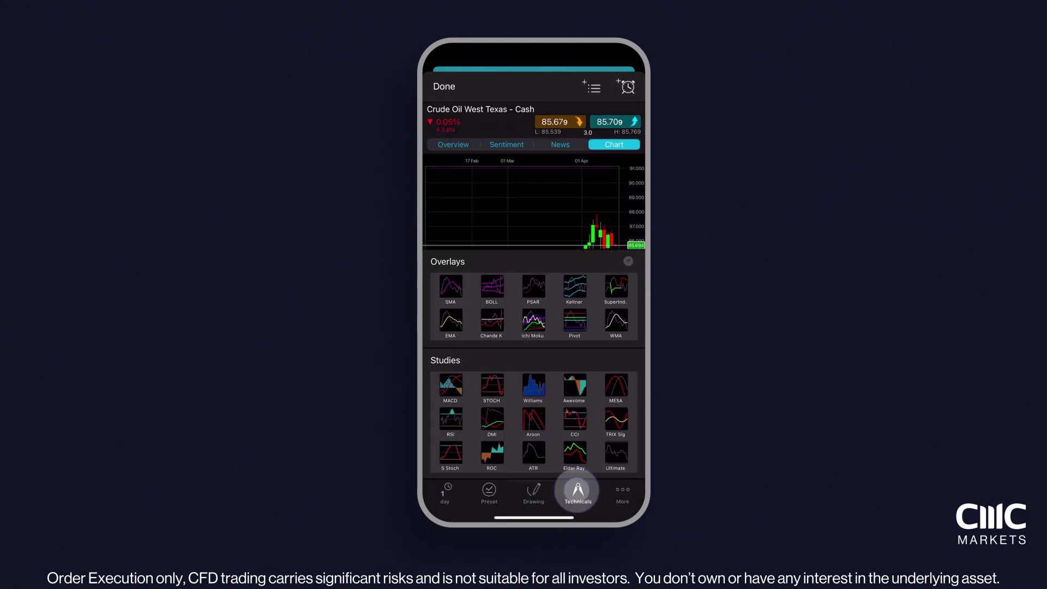
left_click(450, 287)
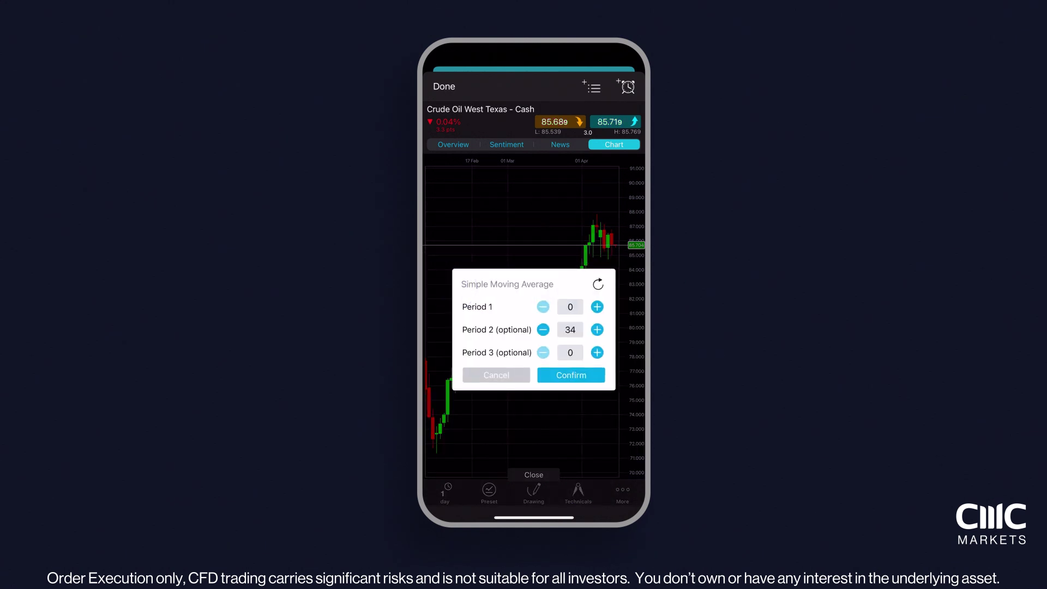
left_click(549, 373)
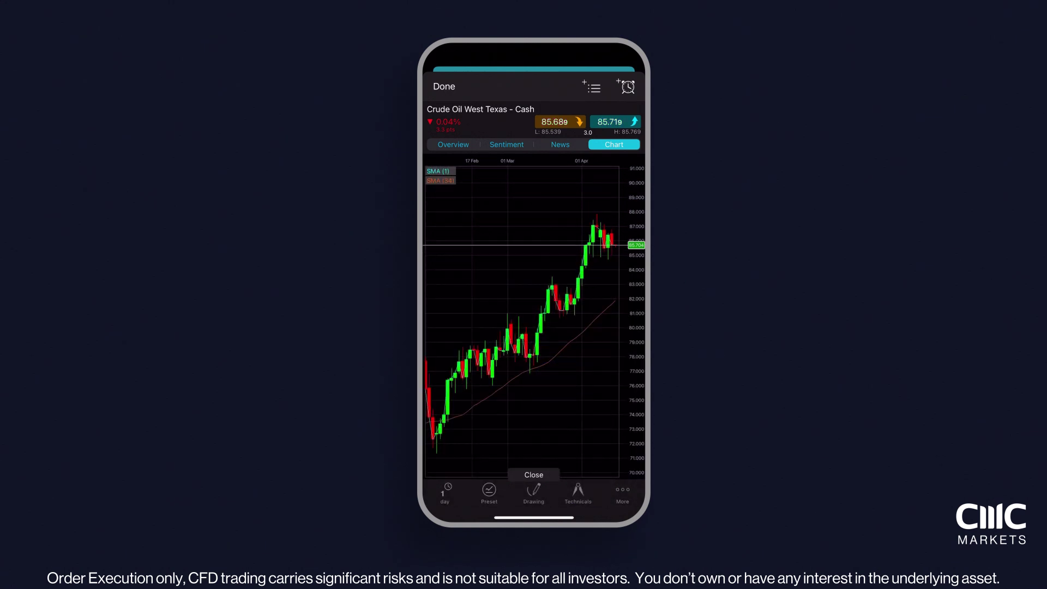
- Add an RSI study (10; 0.70; 0.30), then view the Forex Indices product category
left_click(578, 490)
left_click(451, 419)
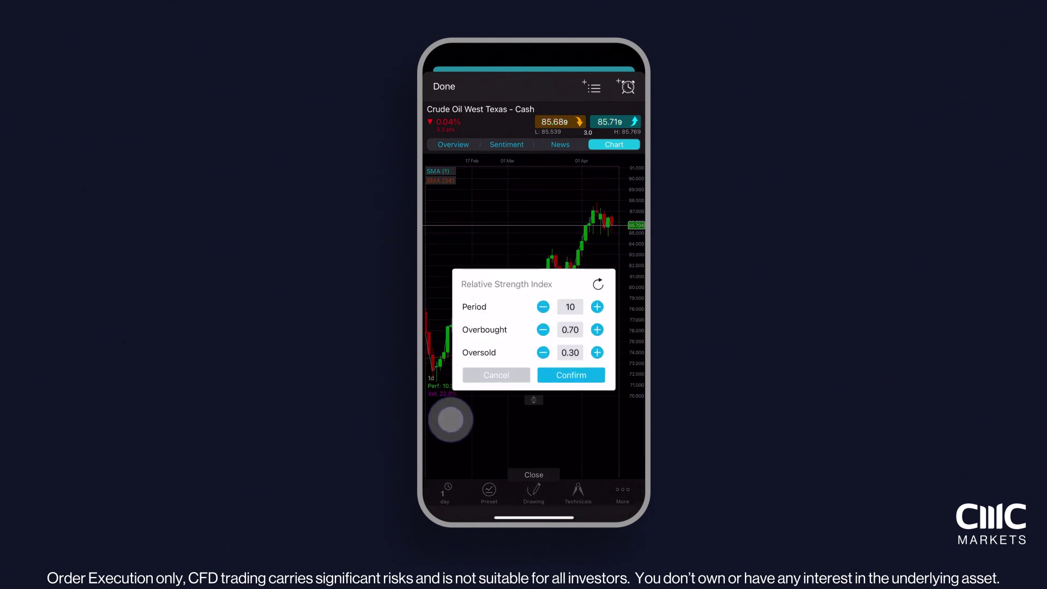
left_click(549, 375)
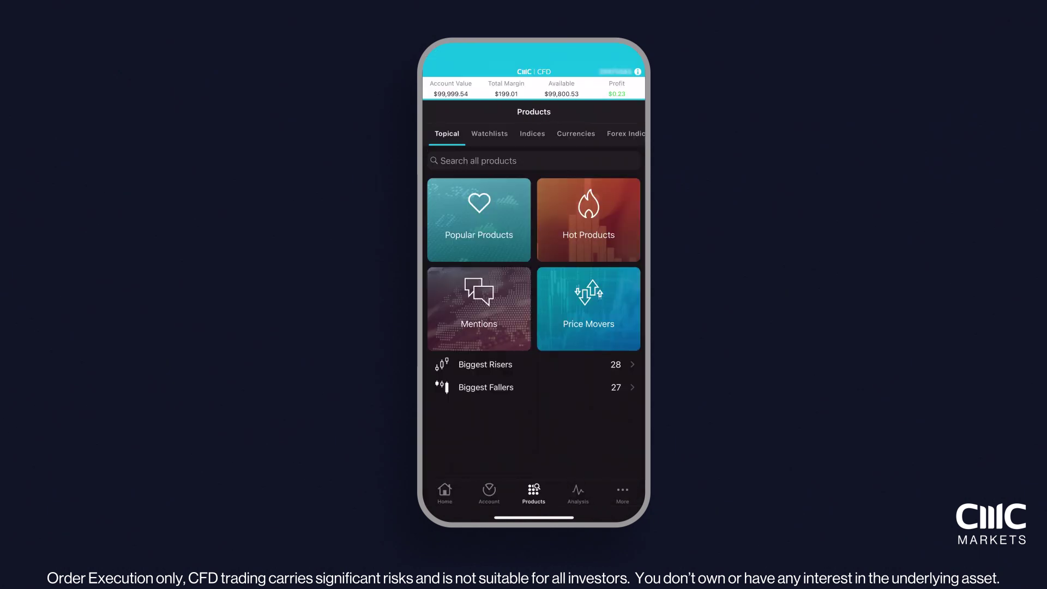
left_click(576, 133)
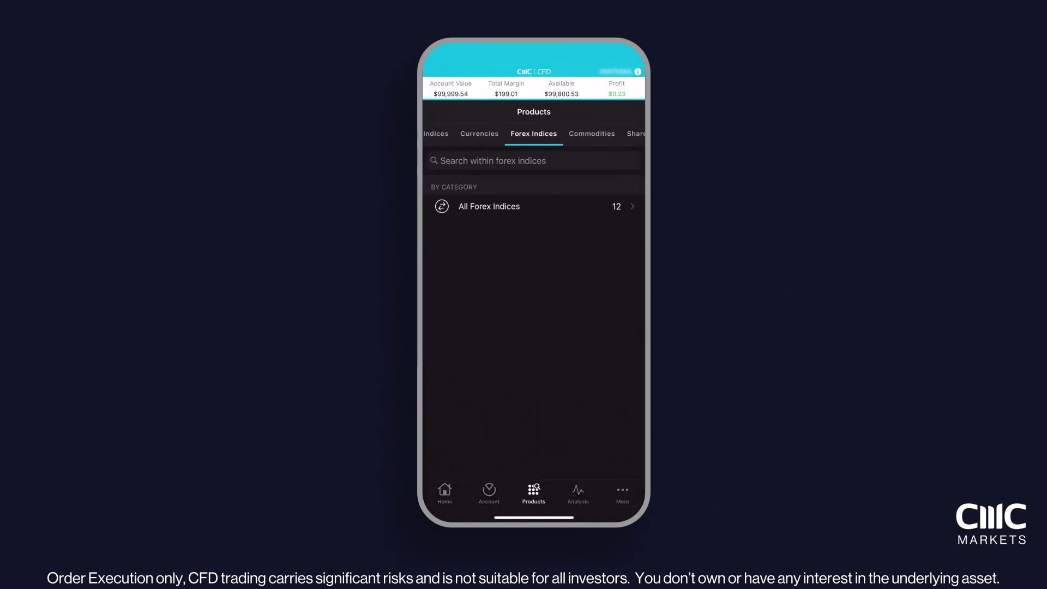
- Show the Shares category grouped by country, such as US (4651)
left_click(580, 133)
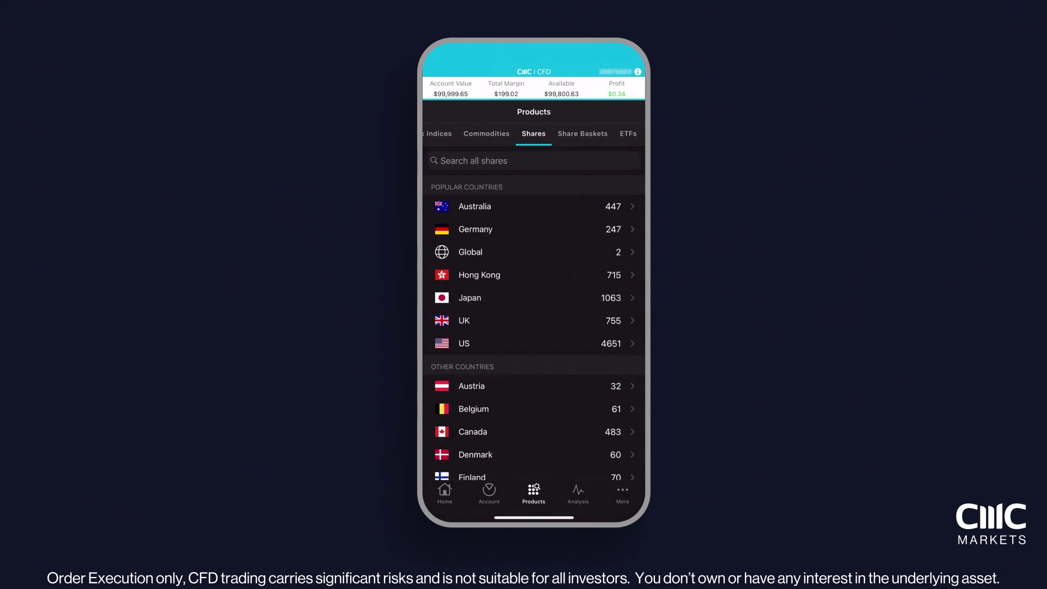